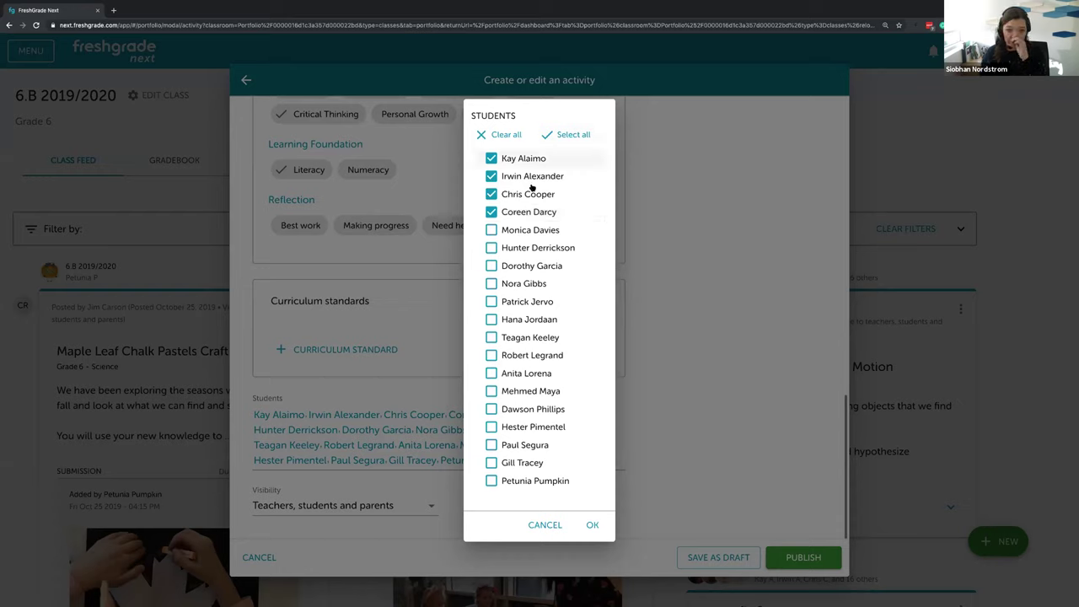
Assign the activity to all students in the class, keep it visible to teachers, students and parents, and publish it
click(567, 134)
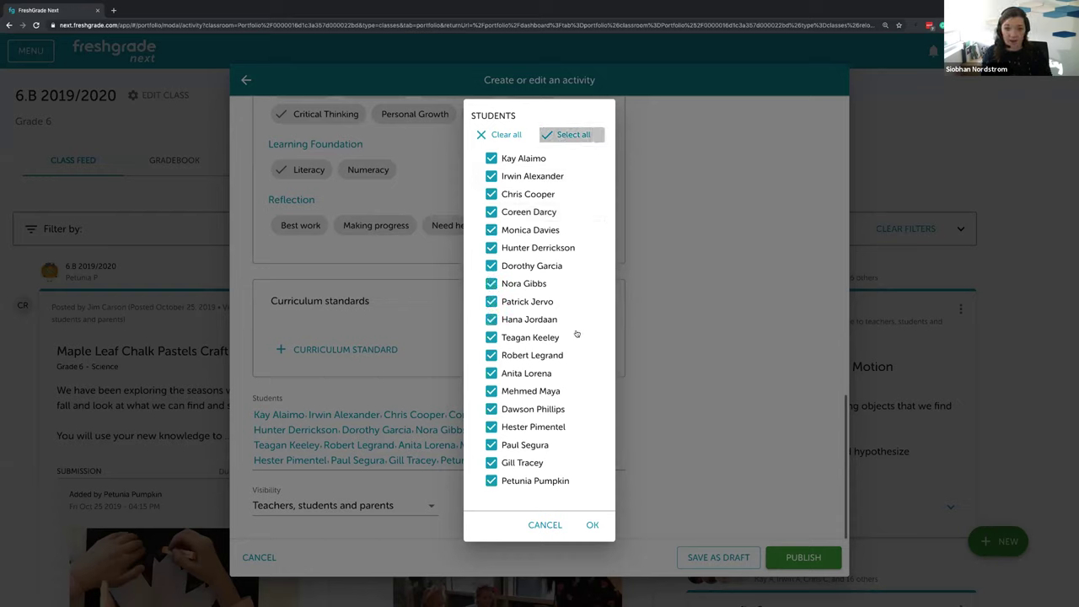
click(592, 525)
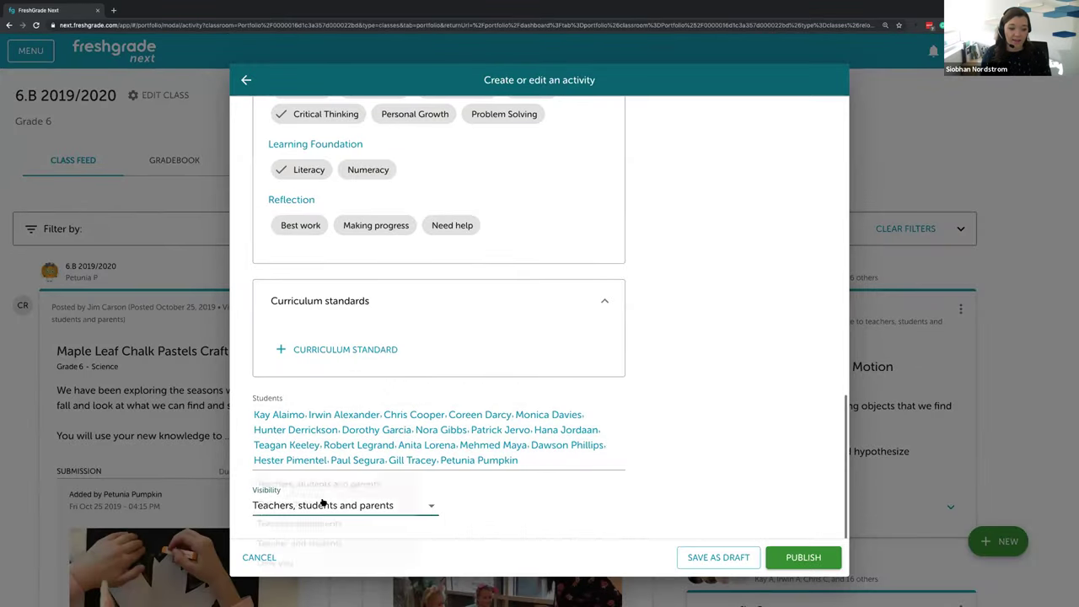
click(322, 505)
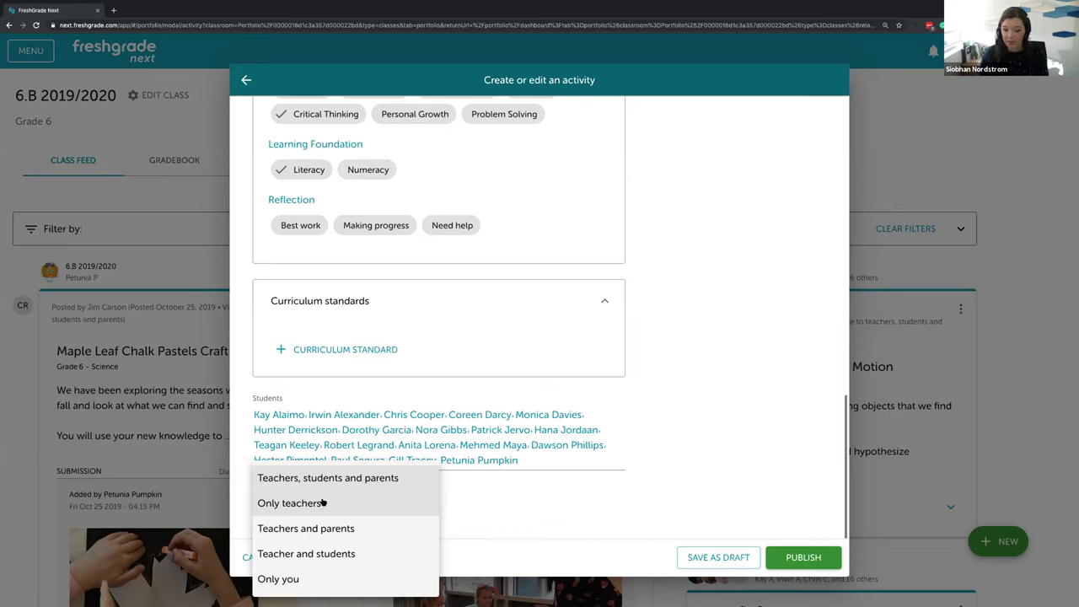
click(329, 475)
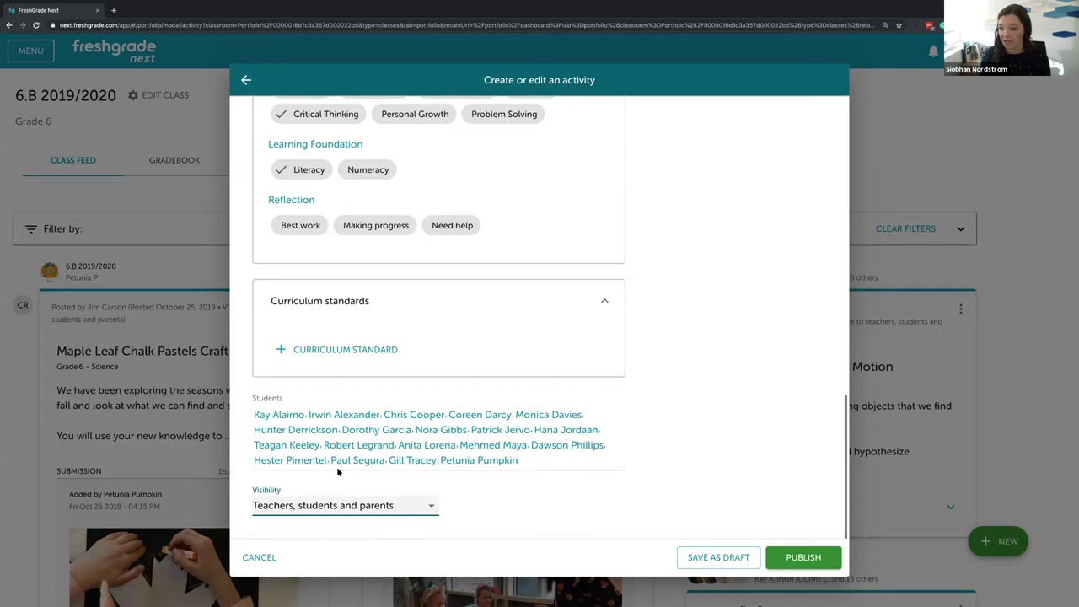
click(823, 557)
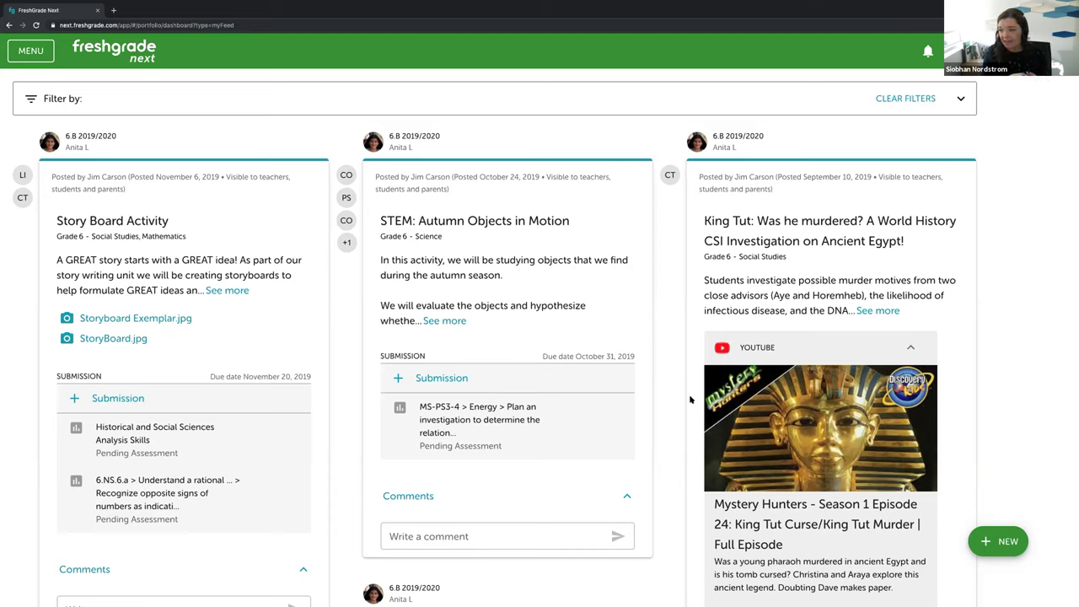
View the Story Board Activity's attached images StoryBoard.jpg and Storyboard Exemplar.jpg, and return to the student's feed
mouse_move(118, 316)
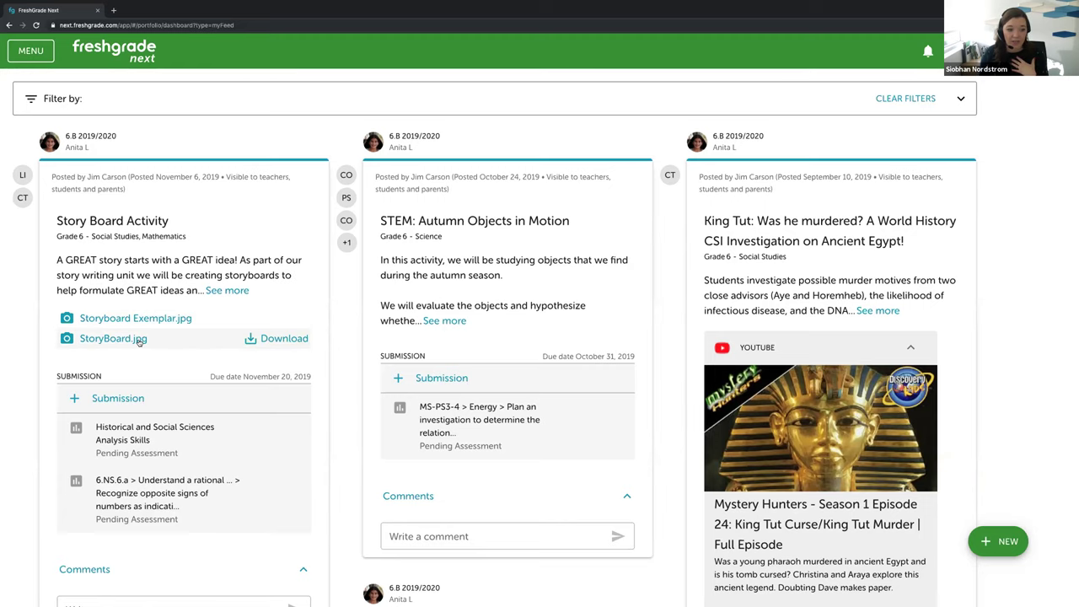
click(139, 341)
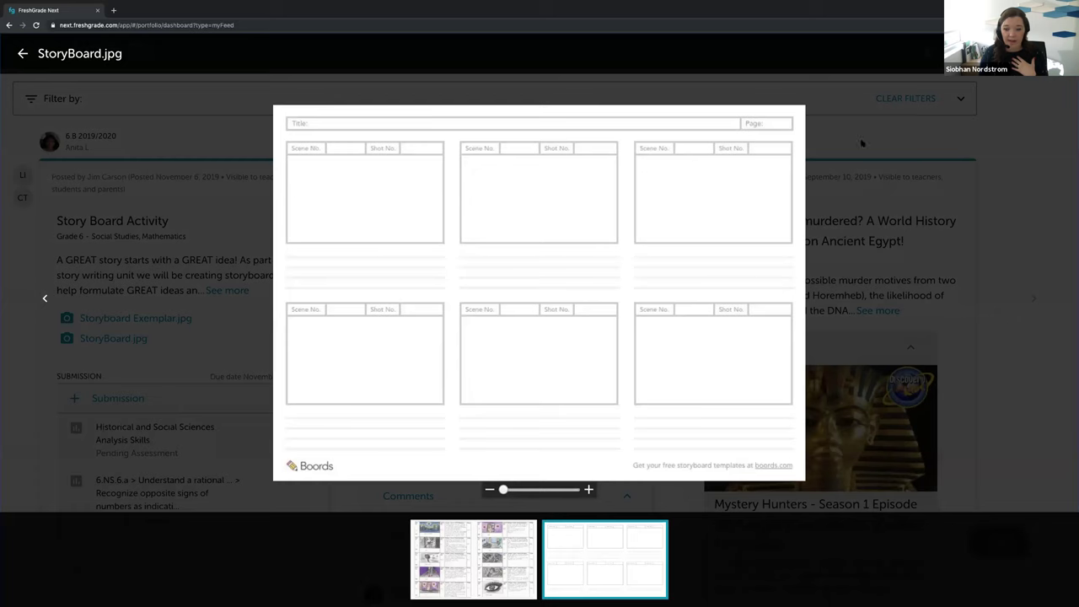
click(473, 557)
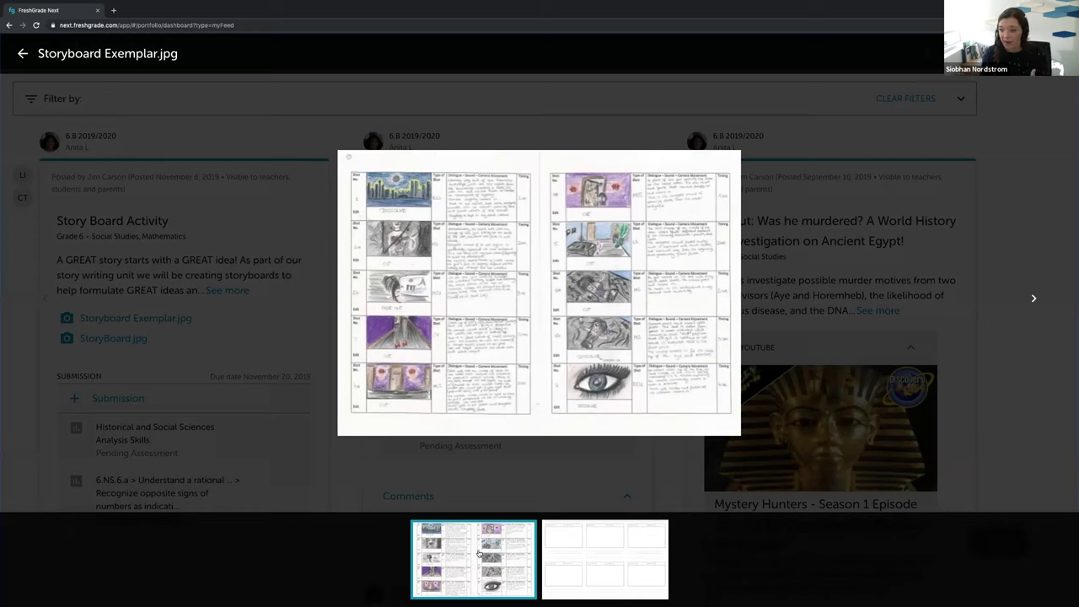
key(Escape)
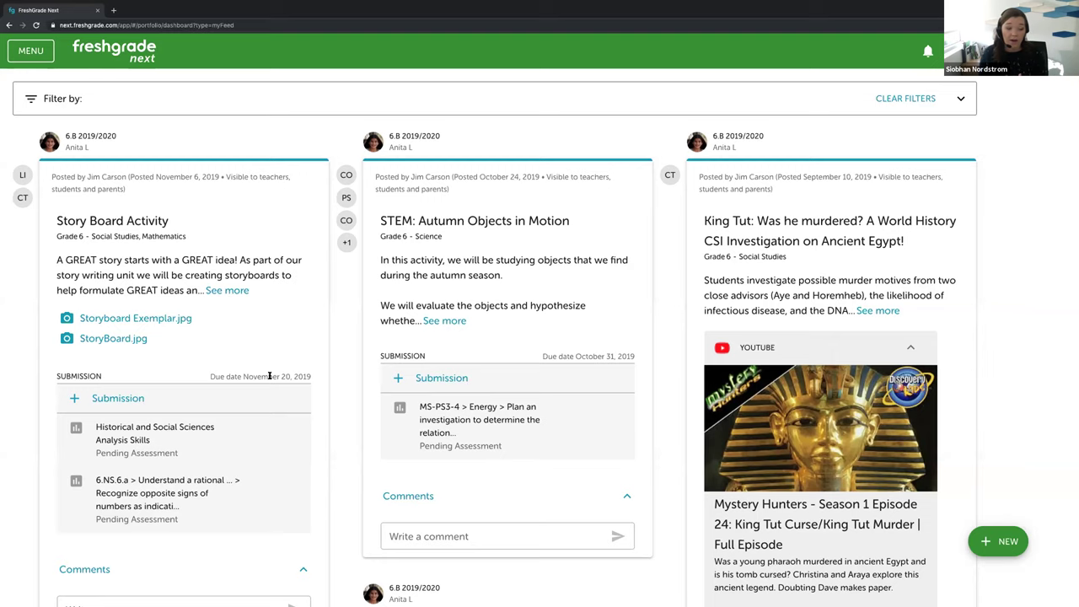
Start a submission for the Story Board Activity and attach Storyboard Exemplar.jpg from the class photos folder on the Desktop
scroll(86, 378, down, 1)
click(131, 371)
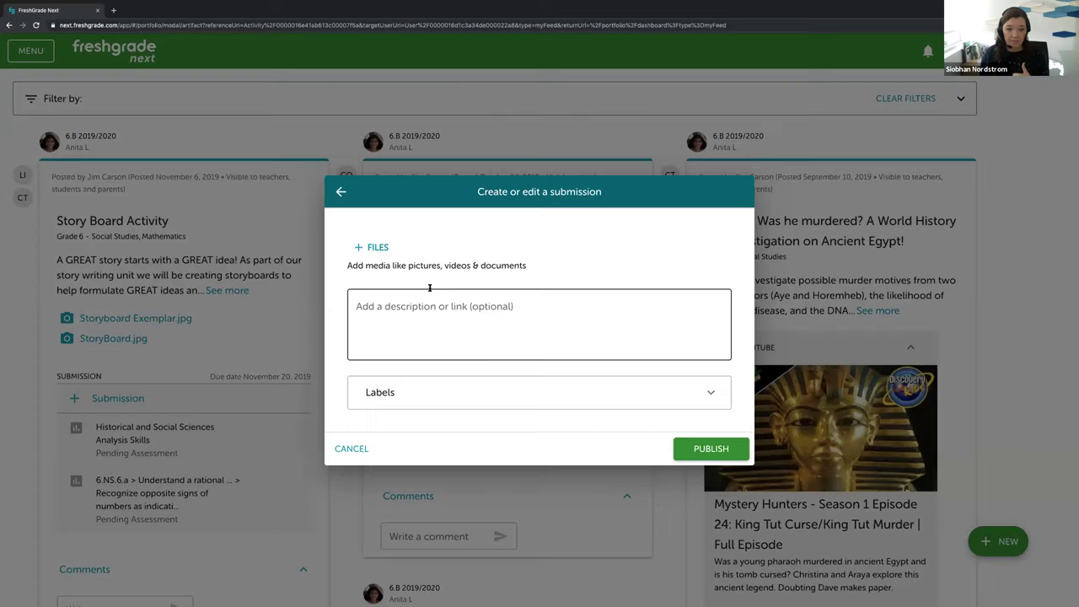
click(405, 322)
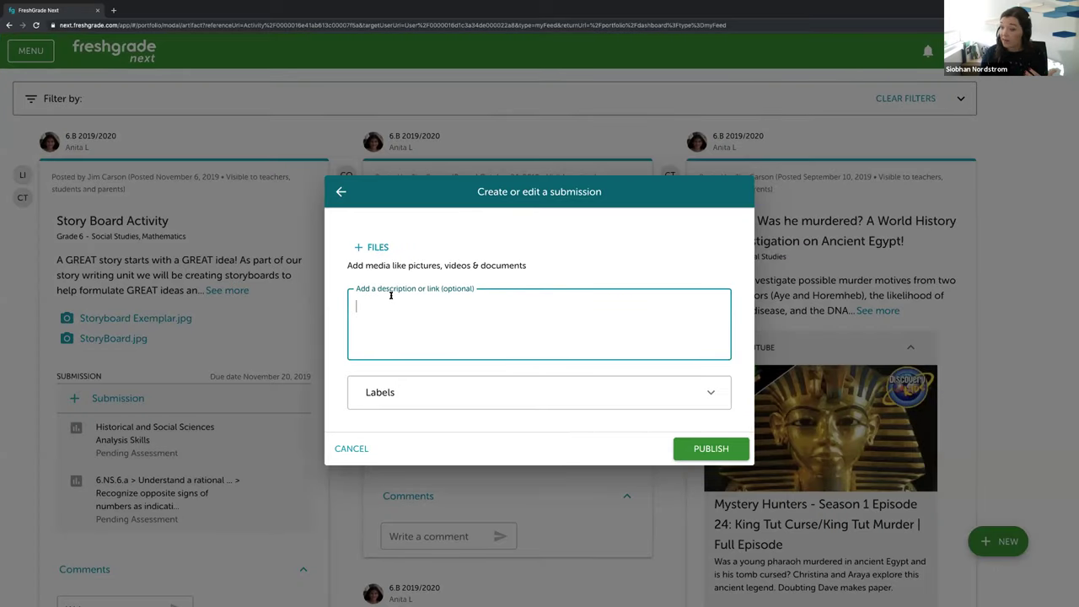
click(382, 247)
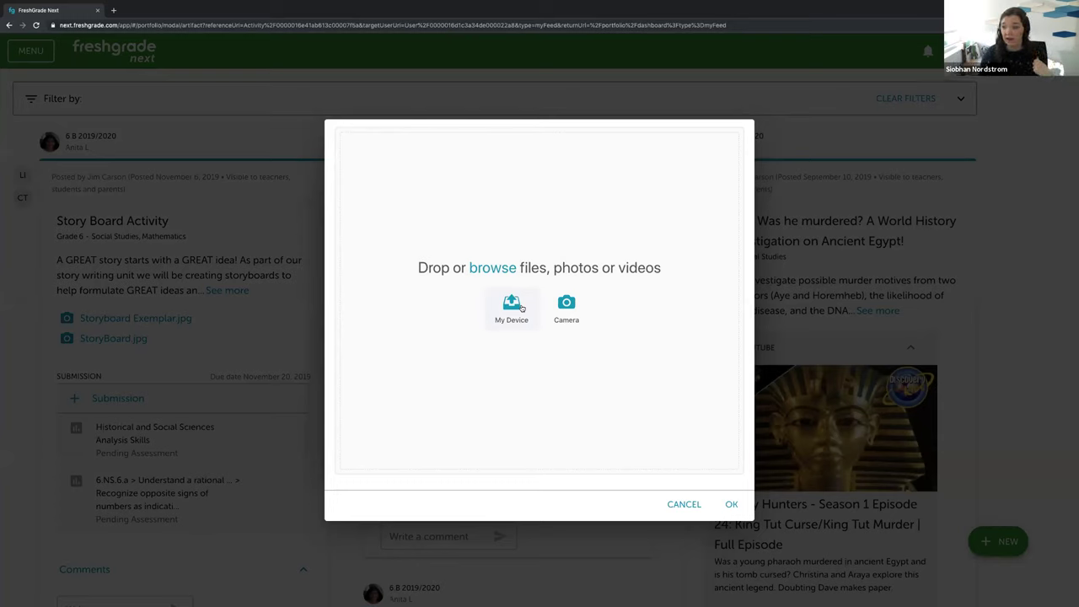
click(516, 307)
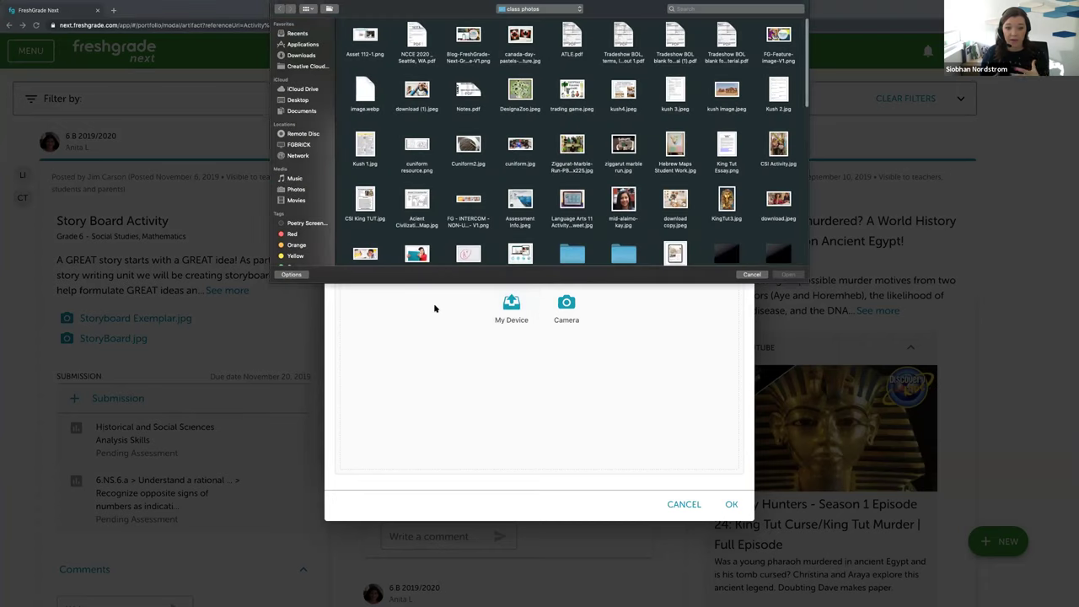
click(298, 101)
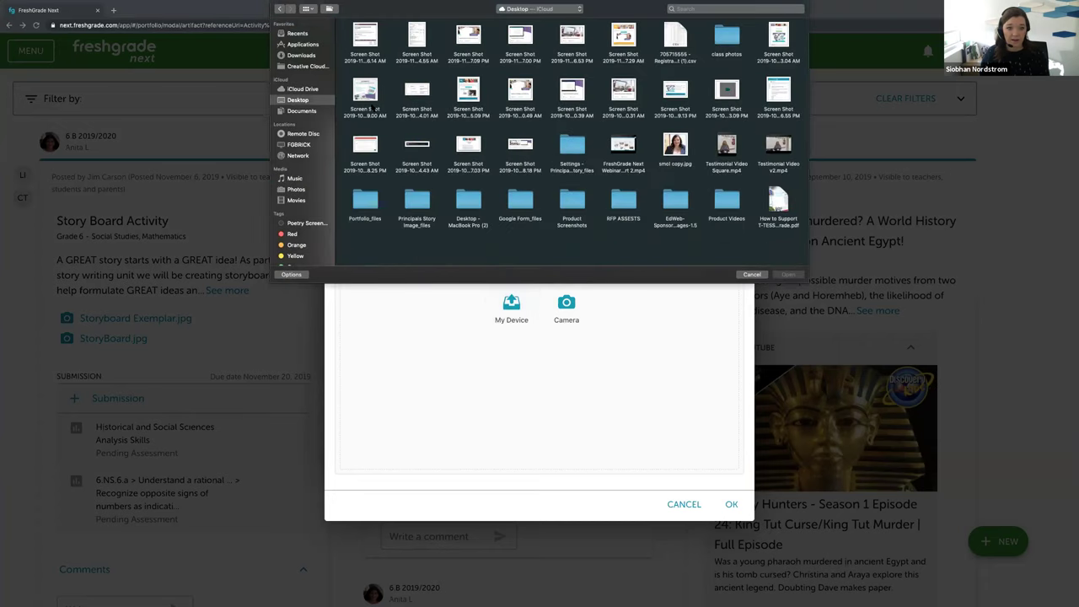
double_click(727, 35)
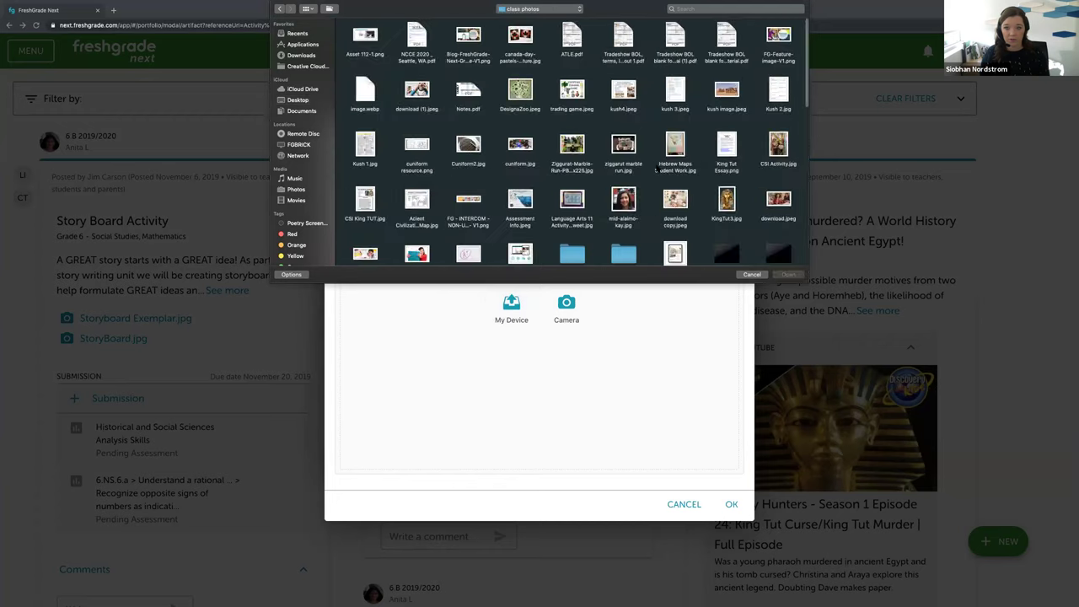
click(788, 8)
text(story)
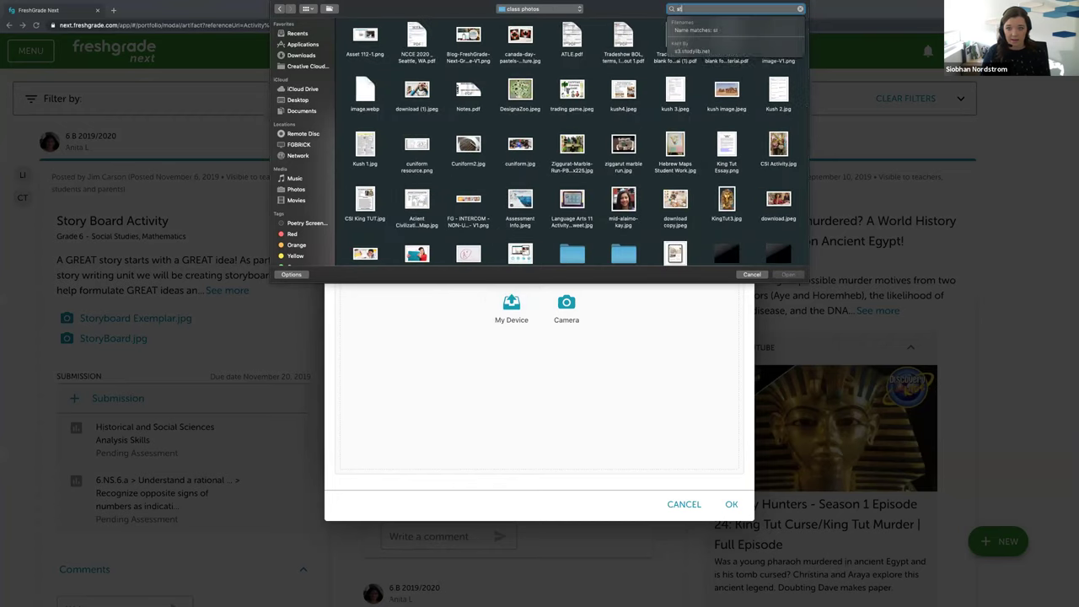
double_click(361, 71)
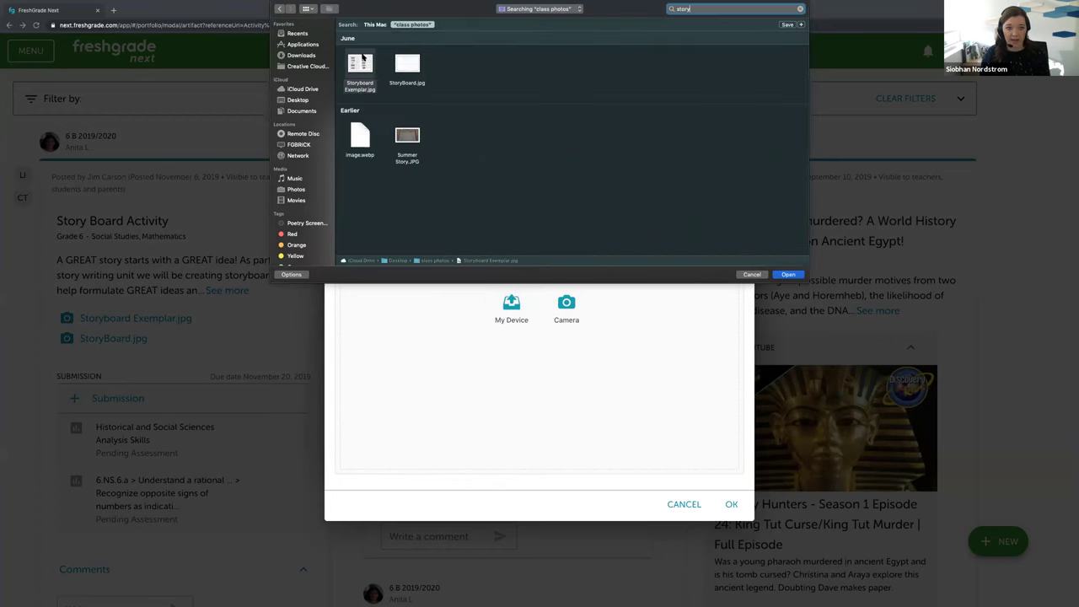
click(732, 507)
Add the description "I have completed my storyboard..." to the submission and publish it
click(437, 363)
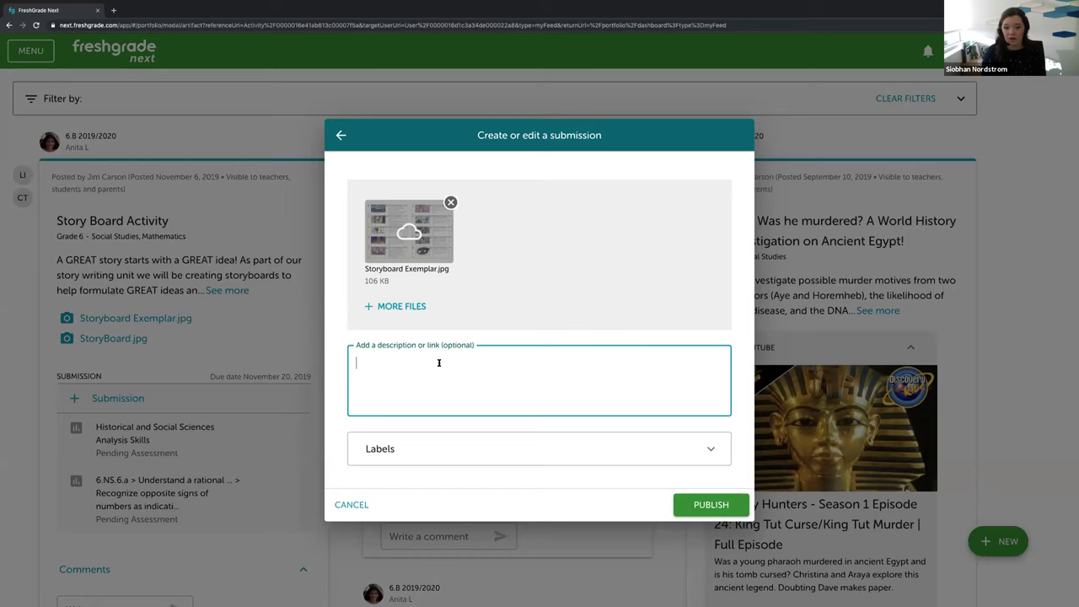
text(I h)
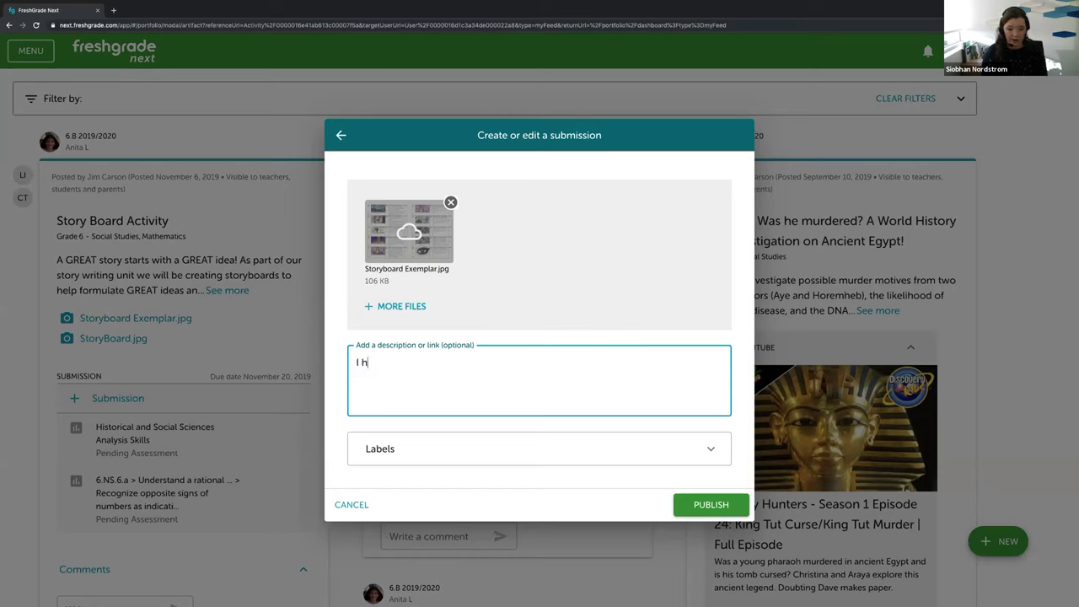
text(ave completed my stro)
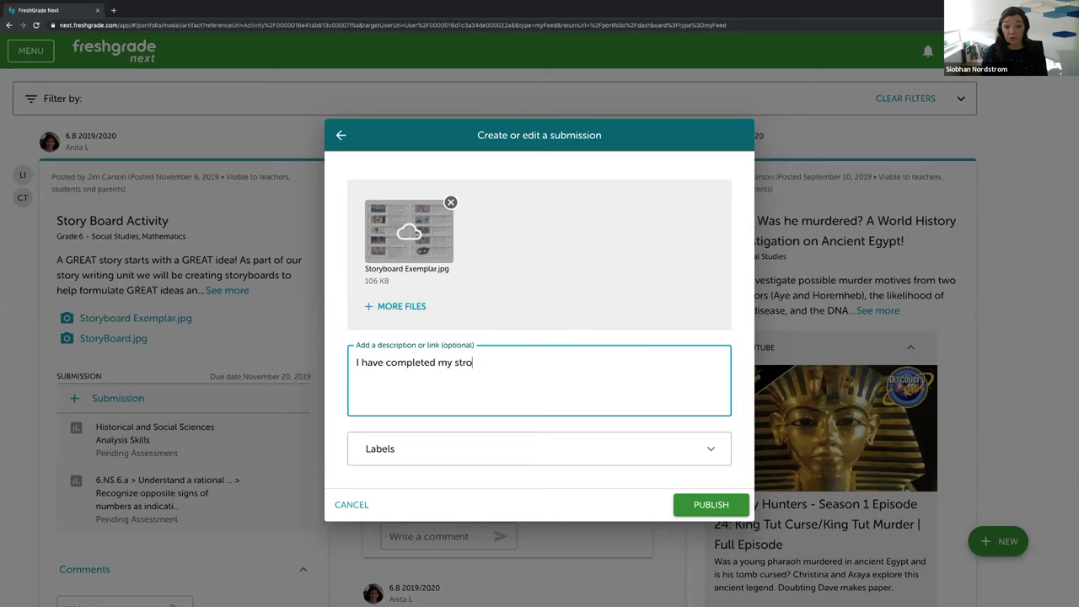
key(BackSpace)
key(BackSpace)
text(oryboard...)
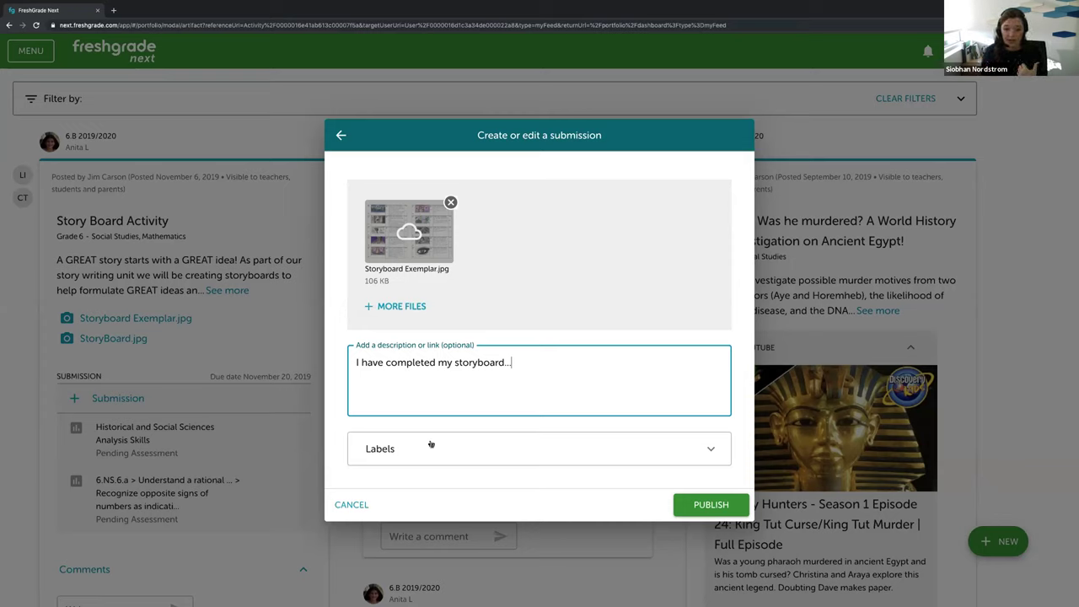
click(695, 504)
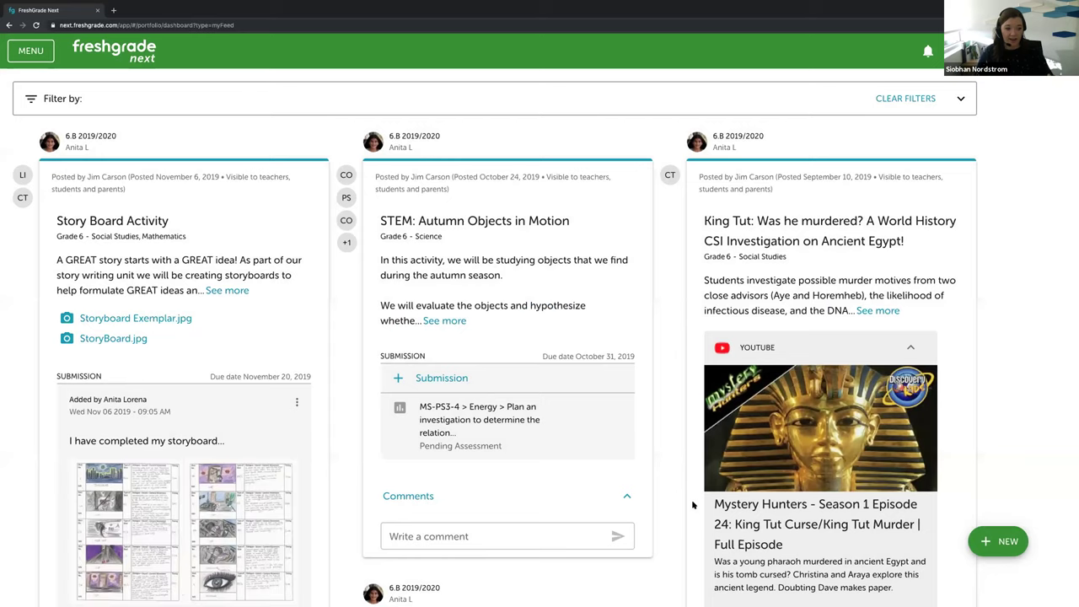
scroll(165, 471, down, 3)
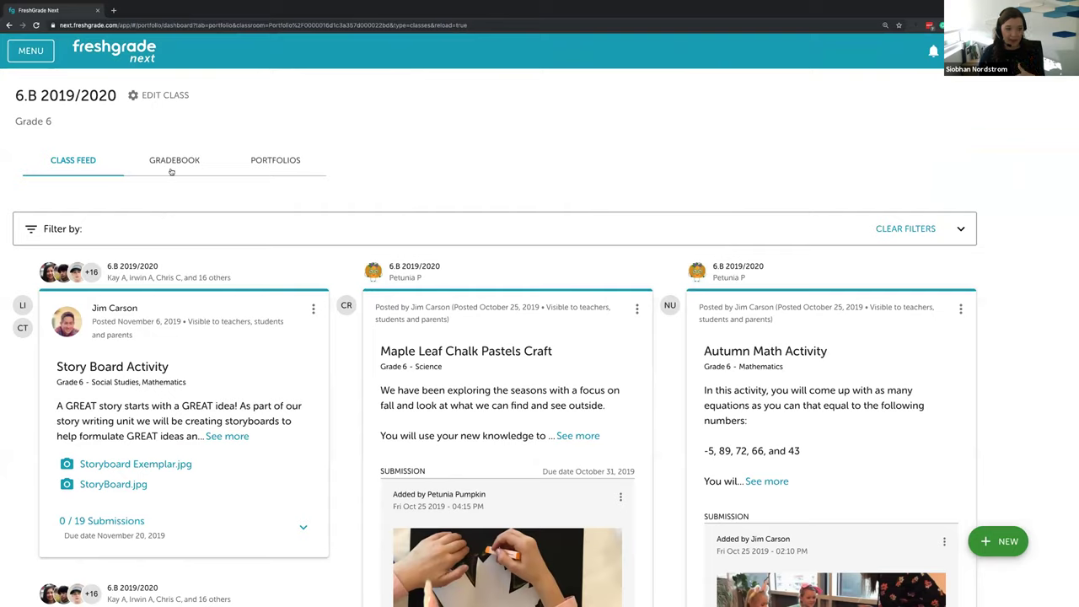
Open the gradebook of class 6.B 2019/2020, expand its filters and view the additional standards and subject filters
click(171, 171)
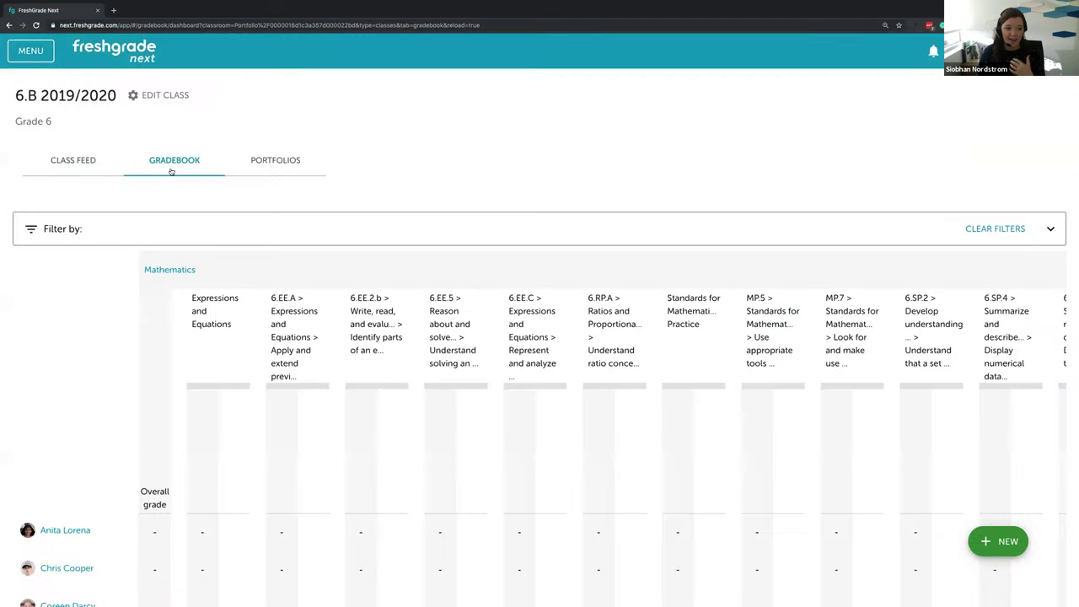
click(43, 233)
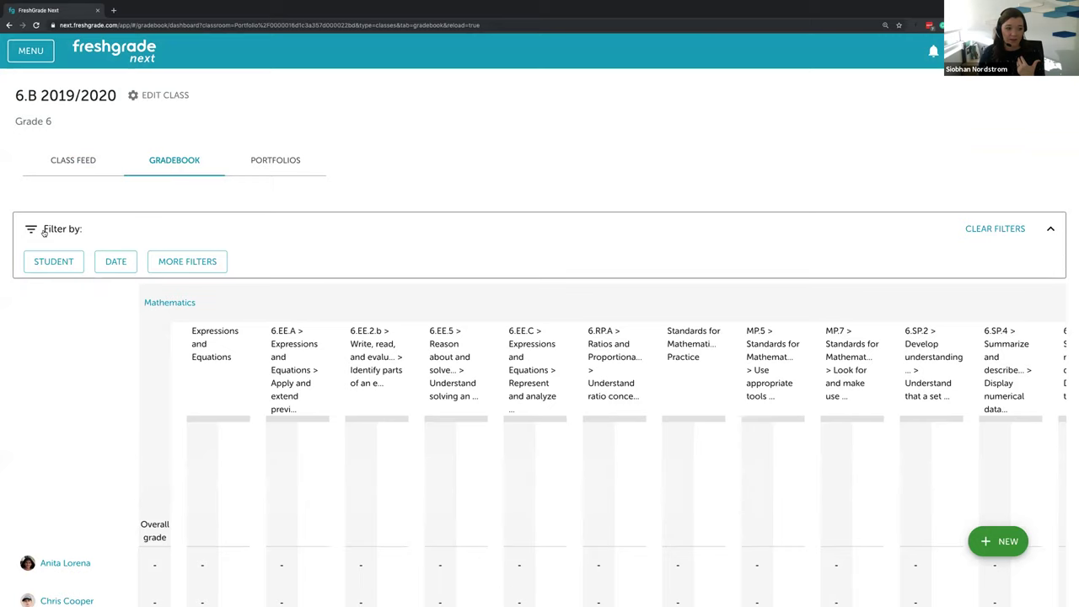
click(88, 236)
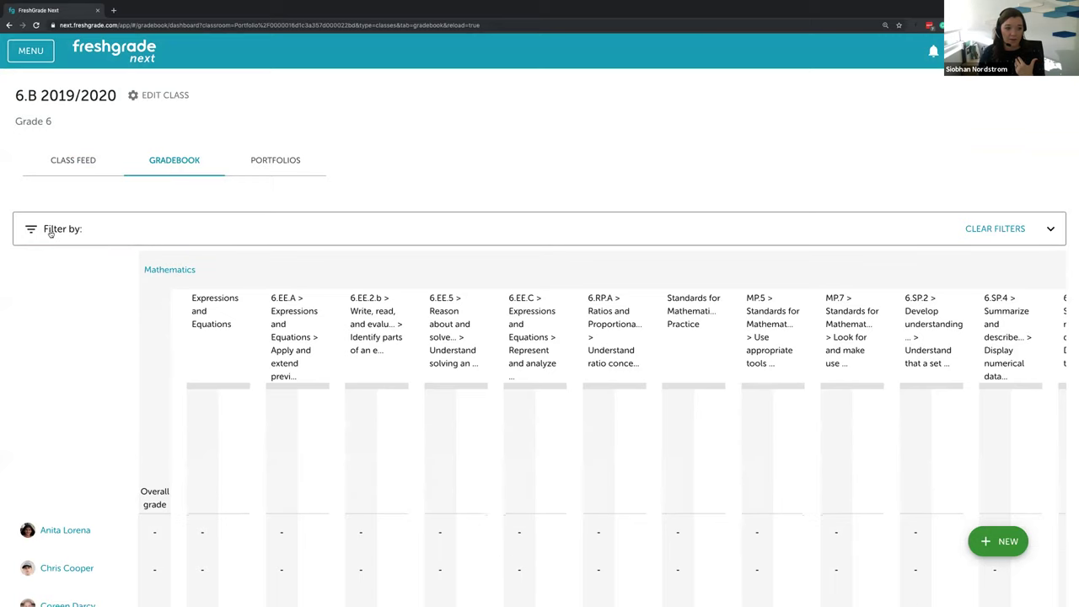
click(50, 234)
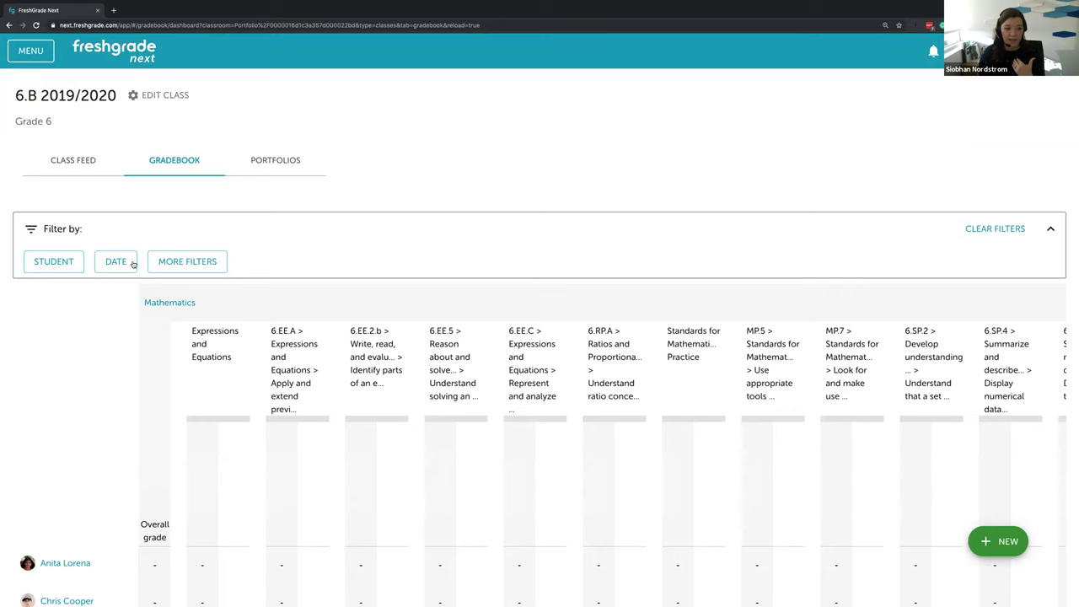
click(181, 264)
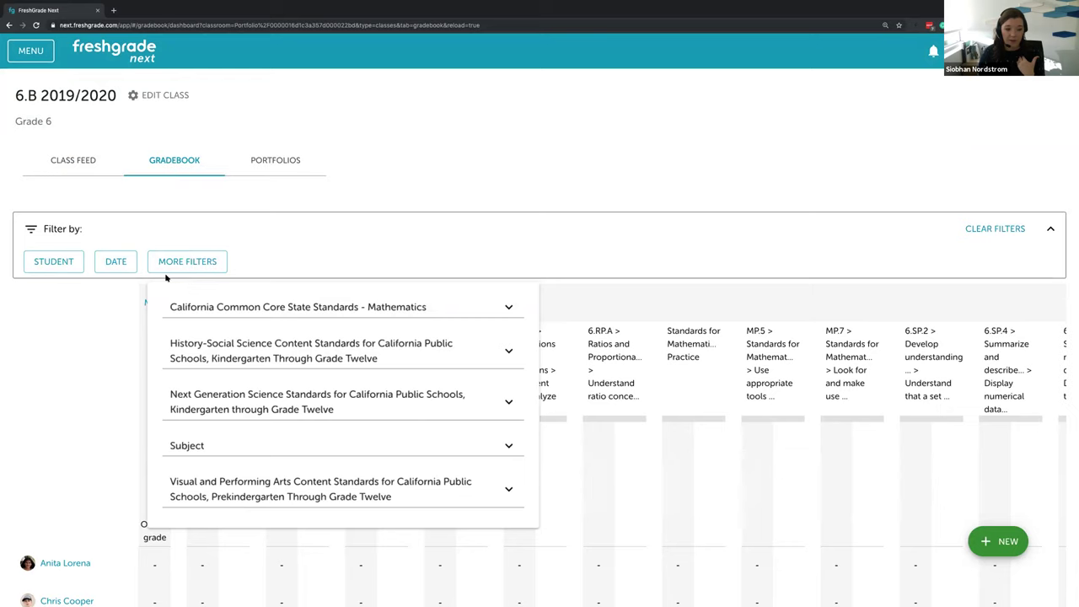
Filter the gradebook by date due, from November 6 to November 20, 2019
click(112, 263)
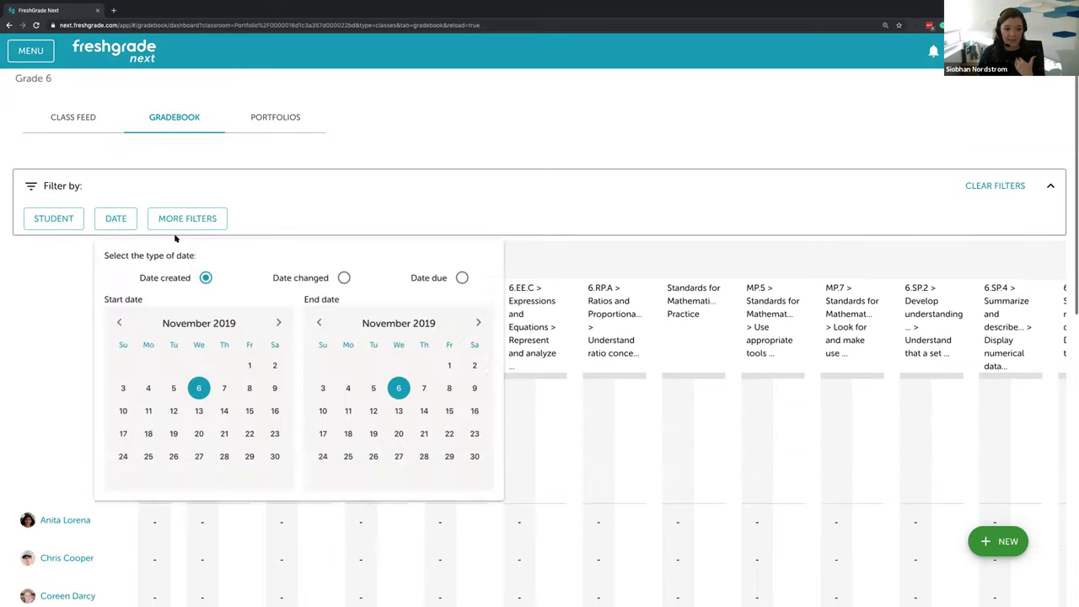
click(199, 456)
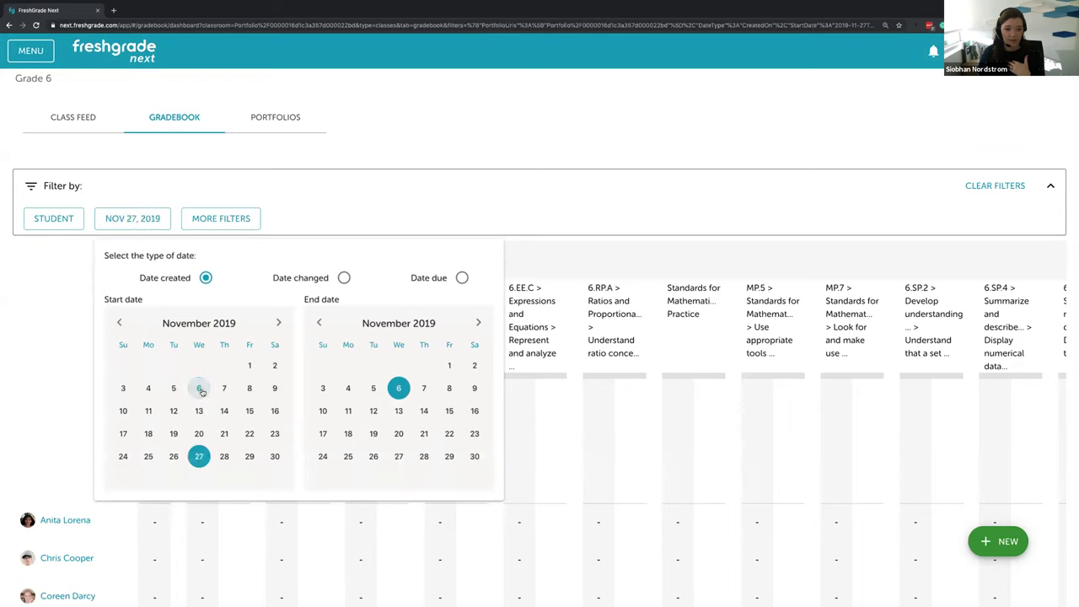
click(400, 456)
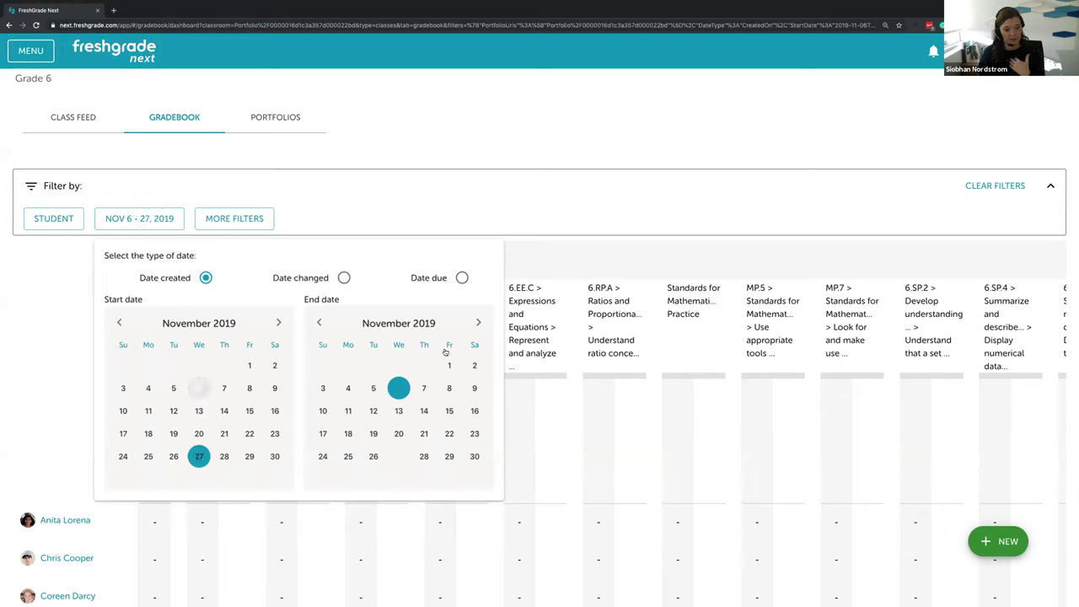
click(461, 278)
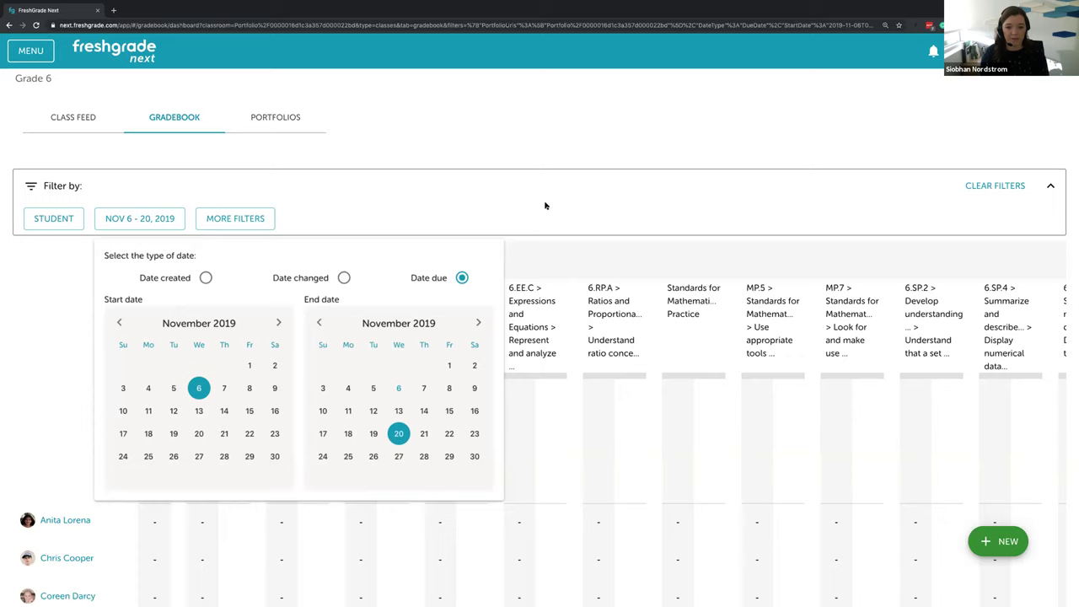
click(547, 206)
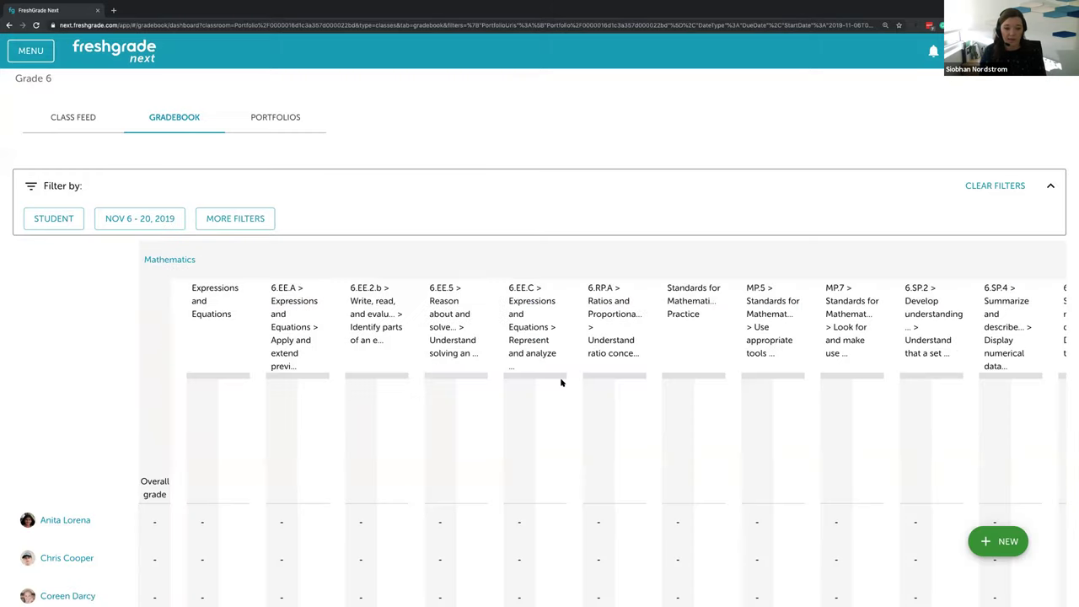
Locate the Story Board Activity column under the mathematics standards and check which student has a submission there
scroll(561, 383, right, 3)
scroll(561, 383, right, 5)
scroll(561, 381, down, 1)
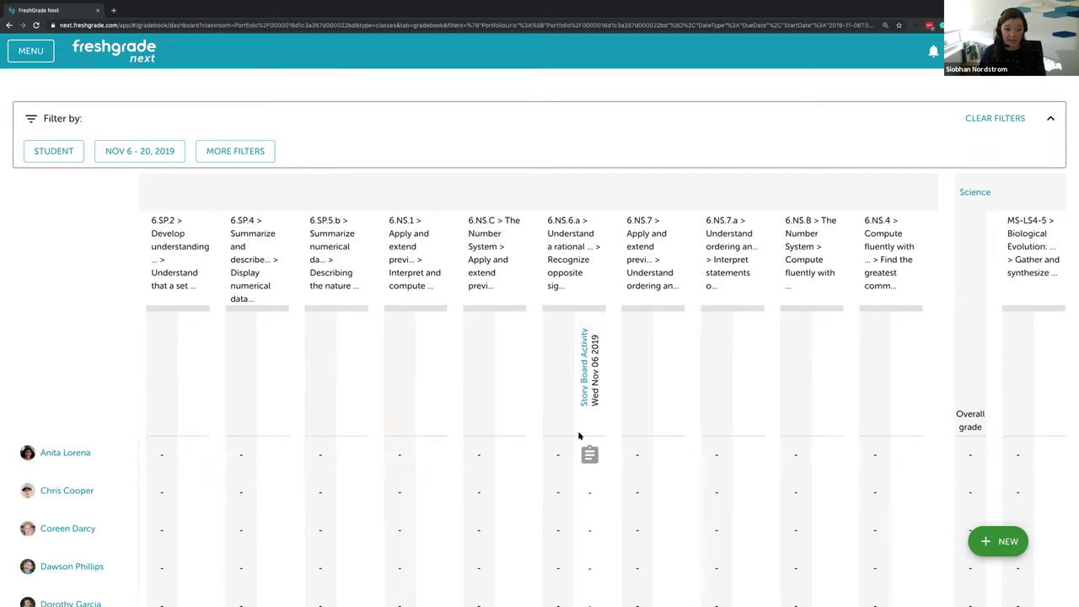
mouse_move(51, 452)
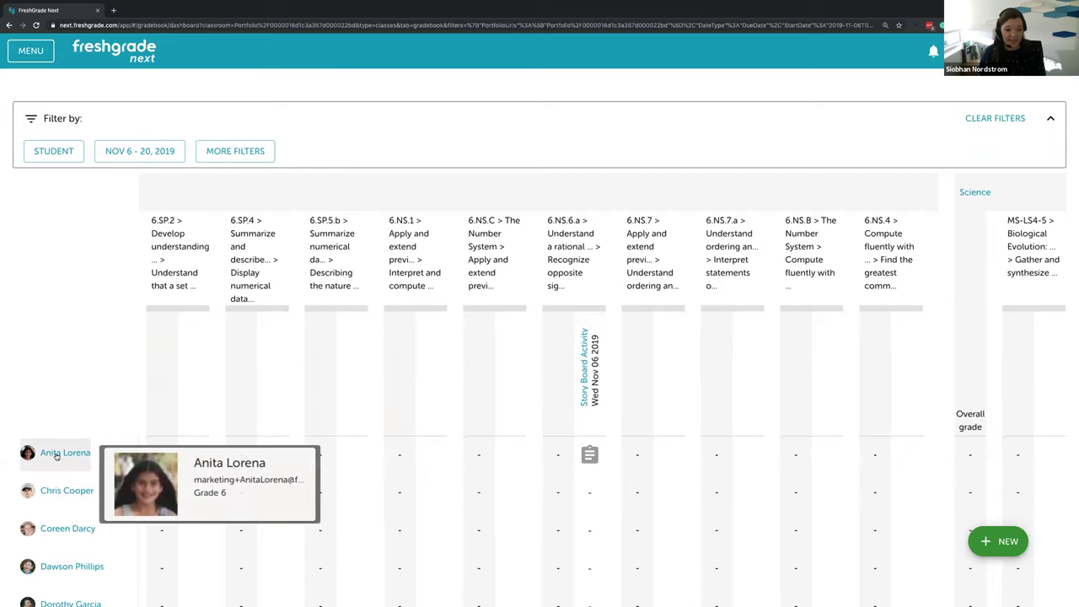
Open the storyboard submission under standard 6.NS.6.a in the gradebook and assess it as Extending
click(590, 456)
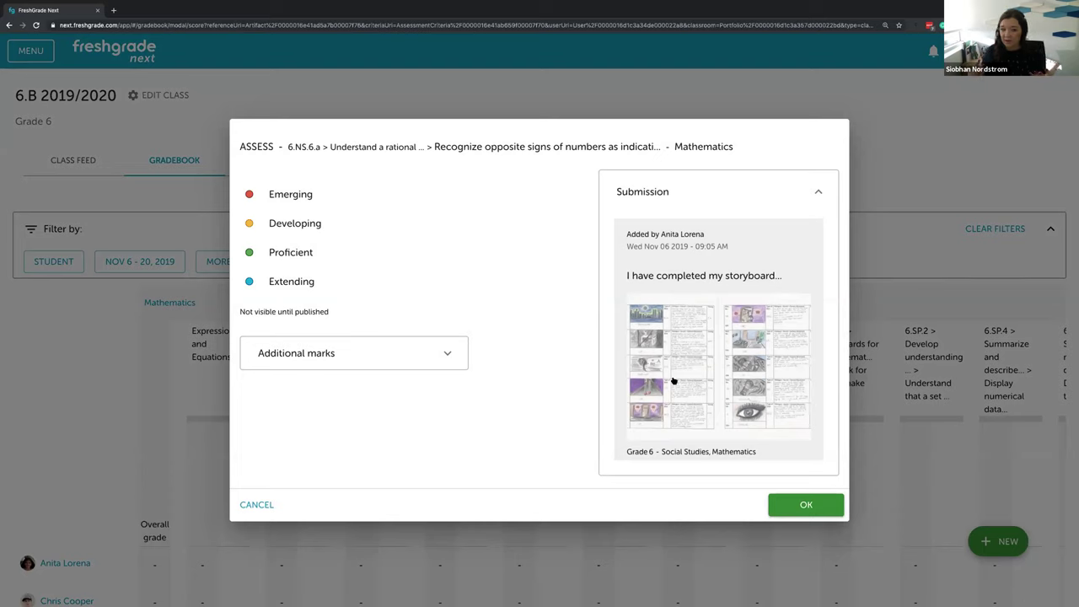
click(279, 284)
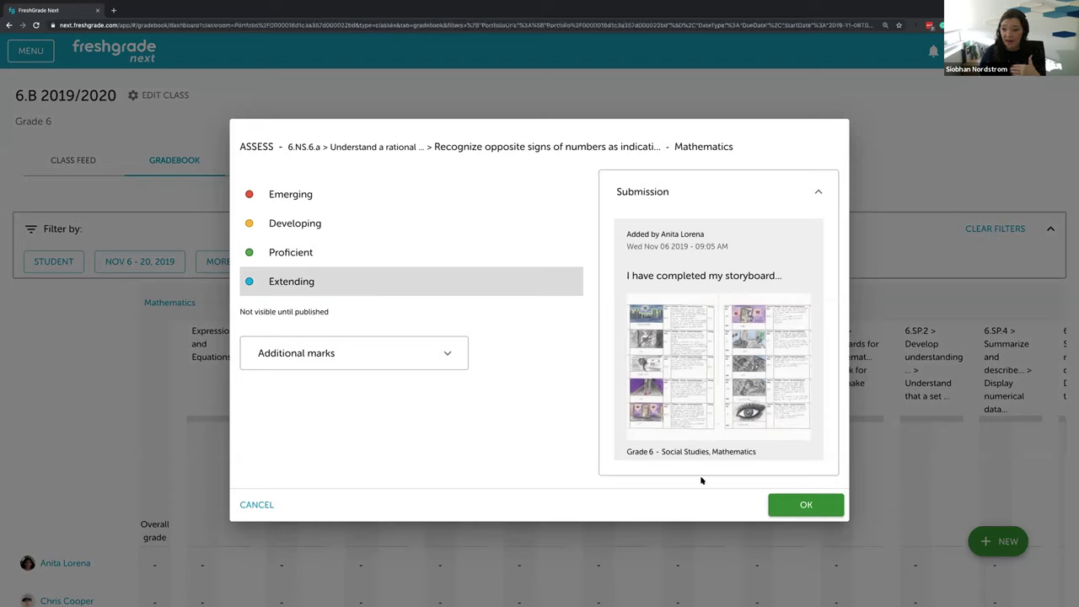
click(810, 508)
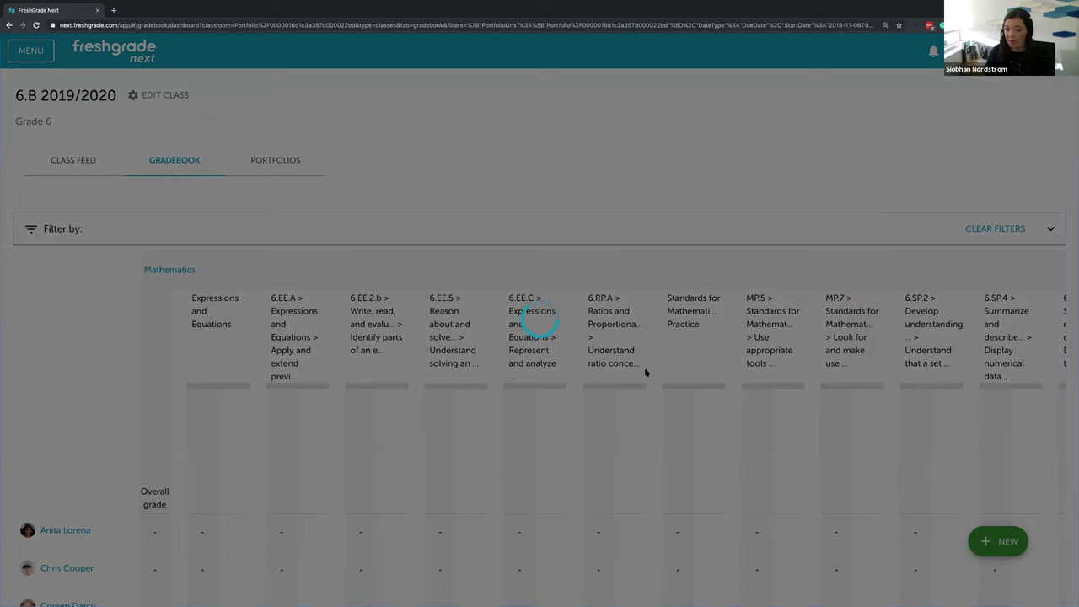
Publish the Story Board Activity assessment to students and parents from its gradebook column
scroll(564, 414, right, 5)
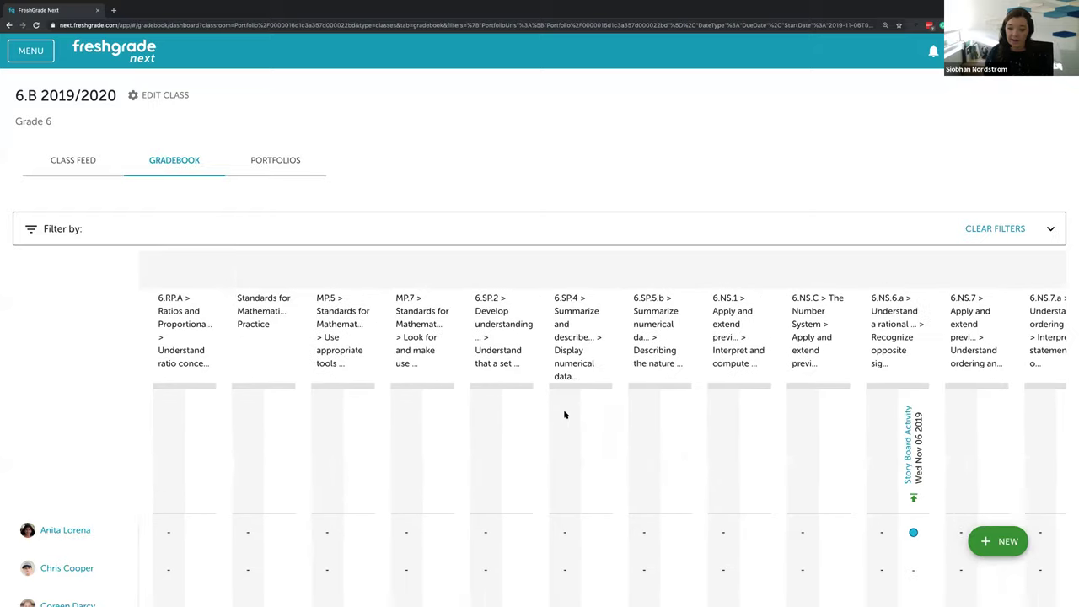
scroll(562, 414, right, 2)
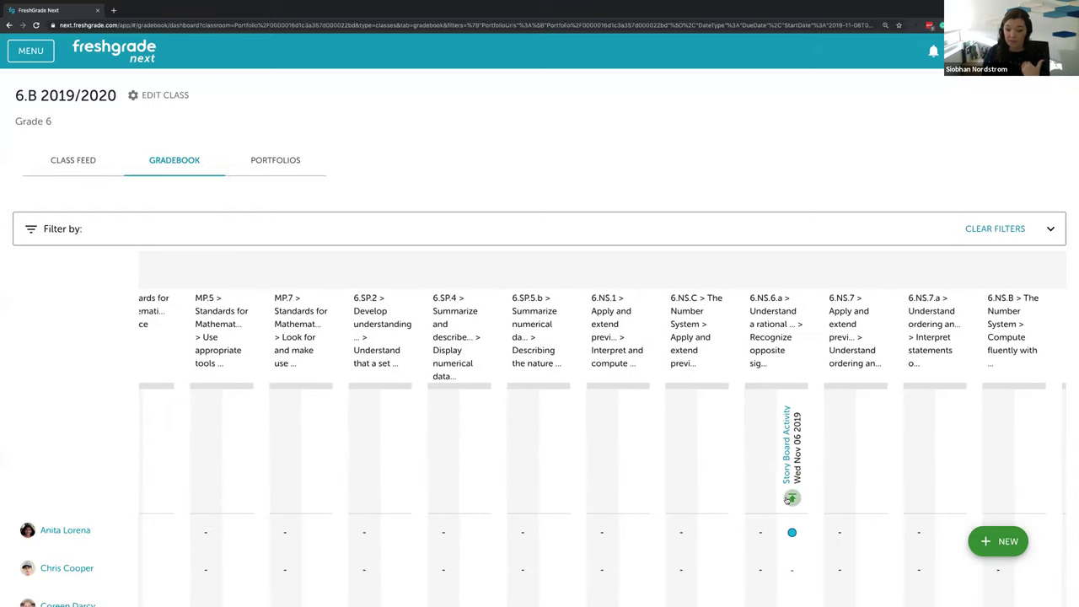
click(791, 498)
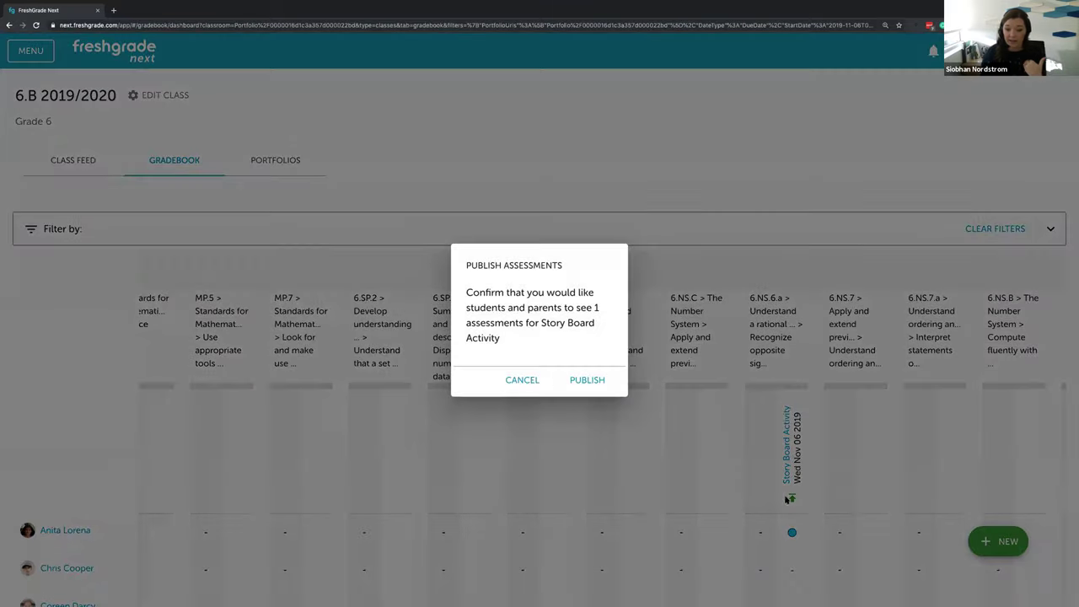
click(593, 380)
Switch to the student's portfolio, reload it and check the published assessment on the Story Board Activity
key(ctrl+Right)
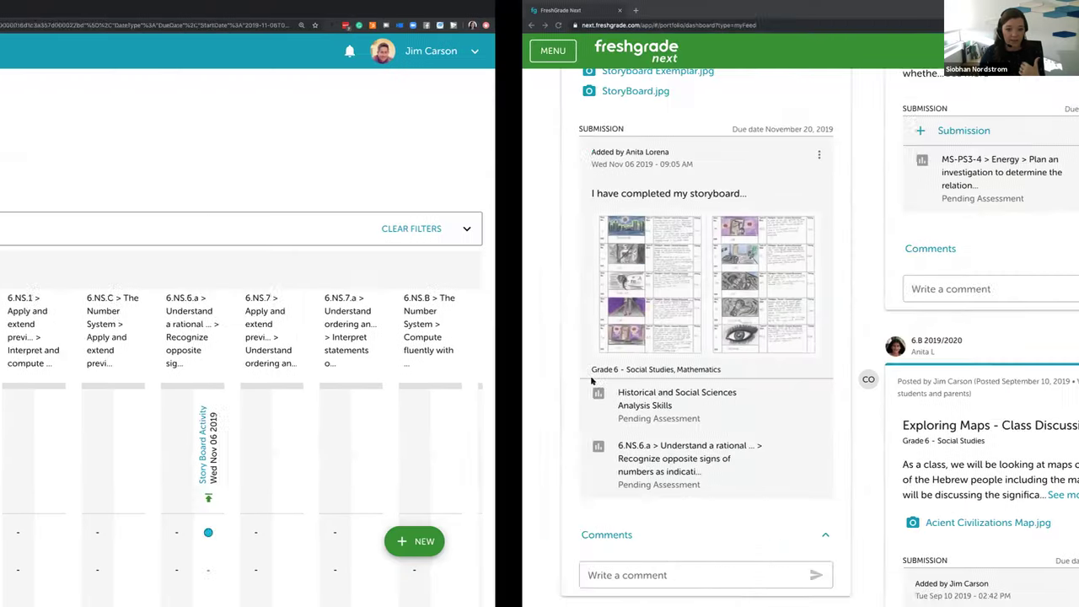
key(super+r)
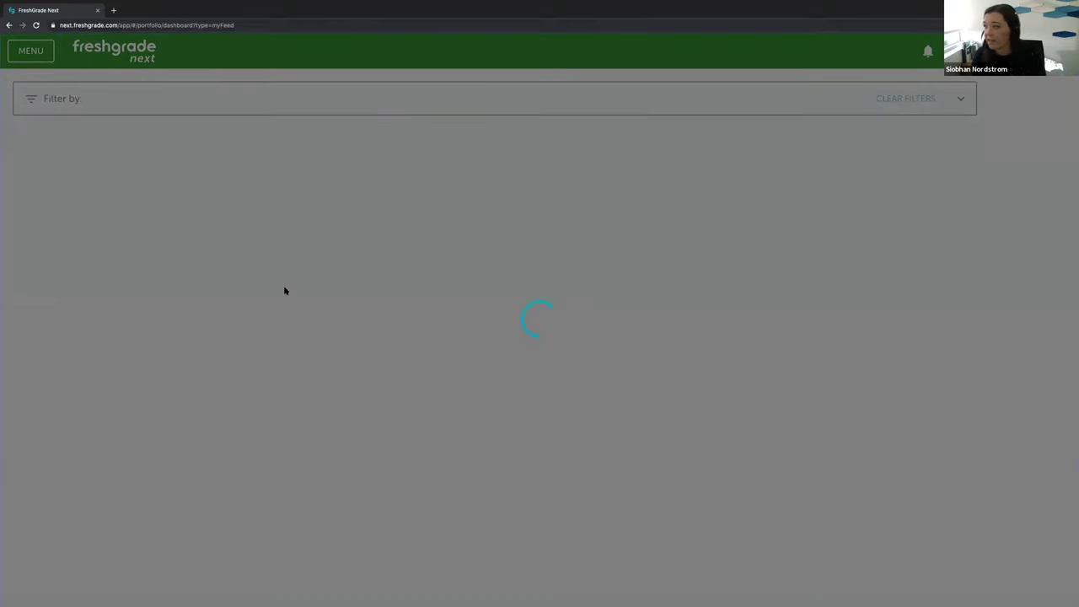
scroll(126, 374, down, 1)
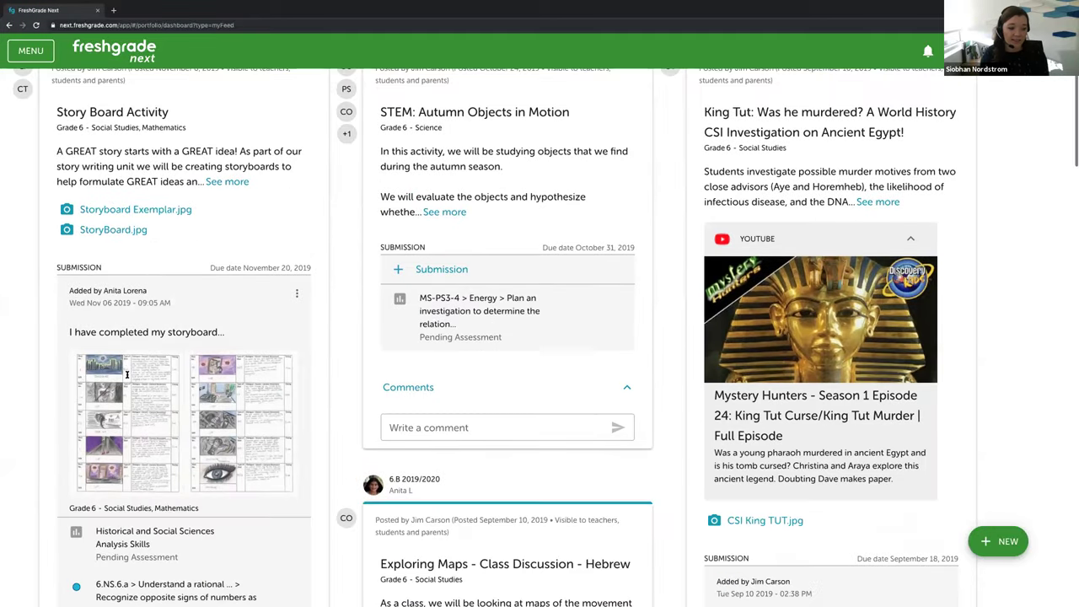
scroll(126, 375, down, 4)
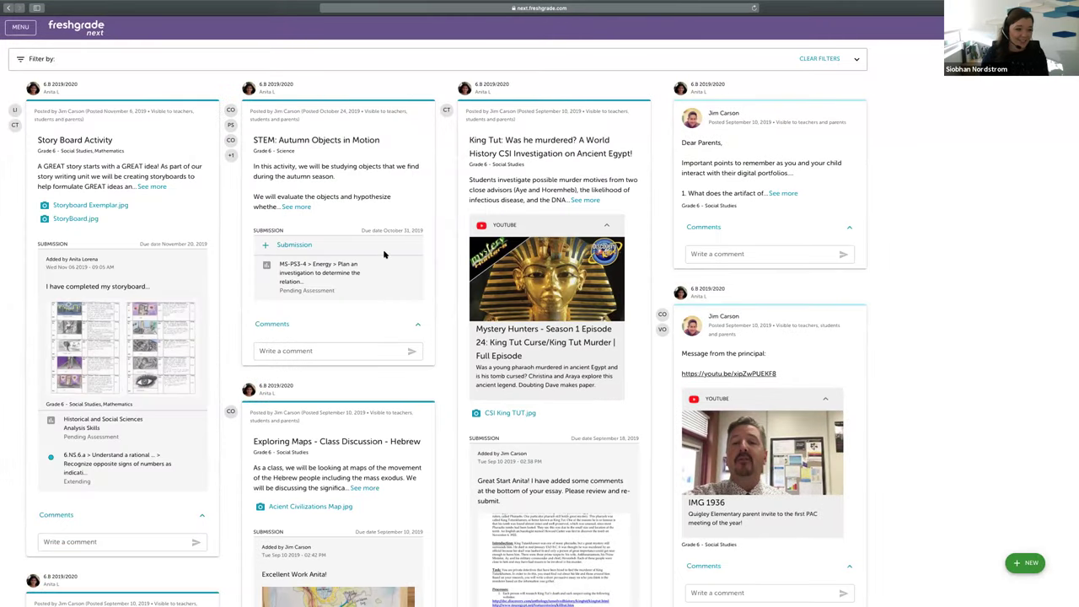
In the parent's portfolio, enlarge the page and review the full Story Board Activity description, submission and assessment
scroll(121, 361, down, 2)
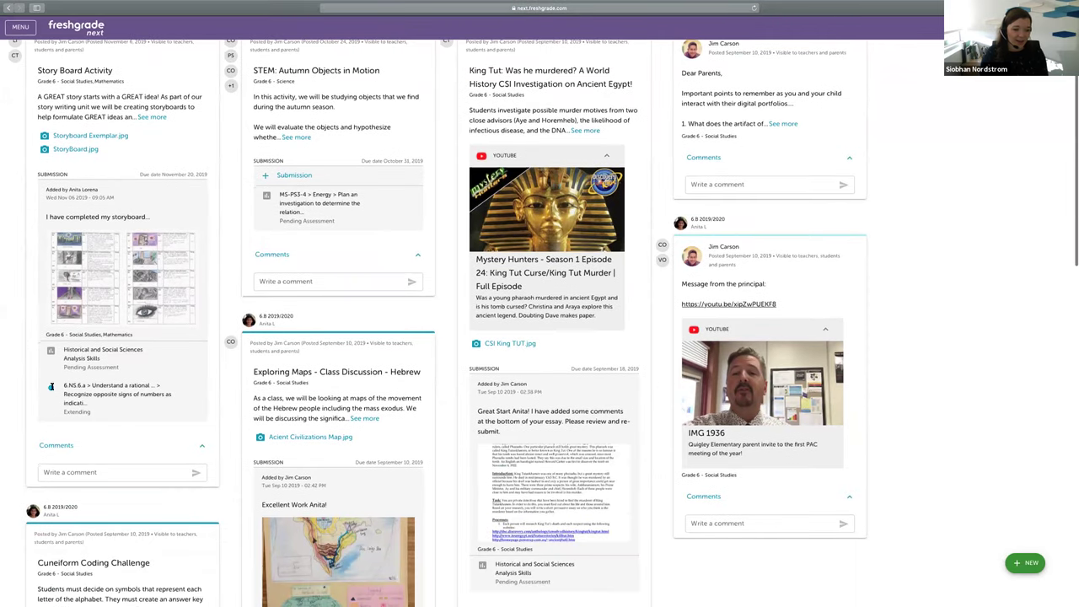
scroll(121, 361, up, 2)
key(super+plus)
key(super+plus)
key(super+plus)
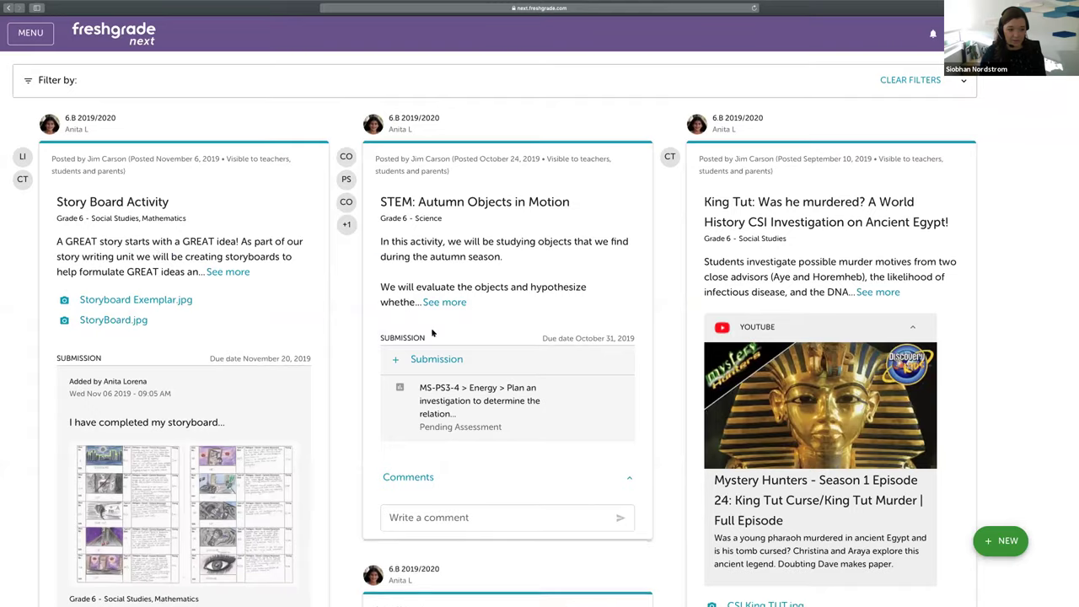
scroll(93, 255, down, 3)
scroll(93, 255, up, 1)
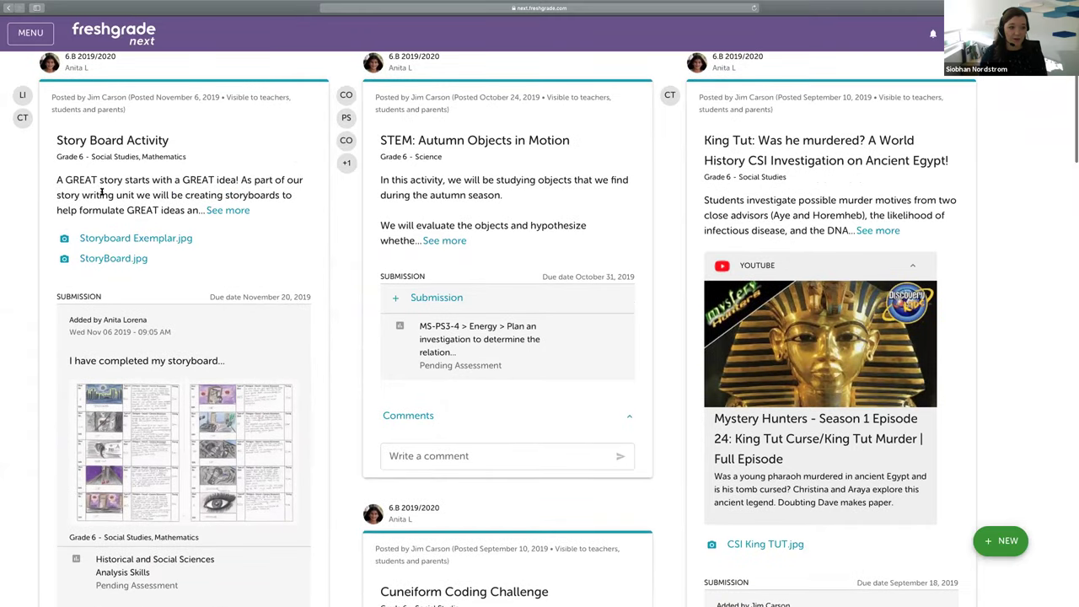
click(242, 212)
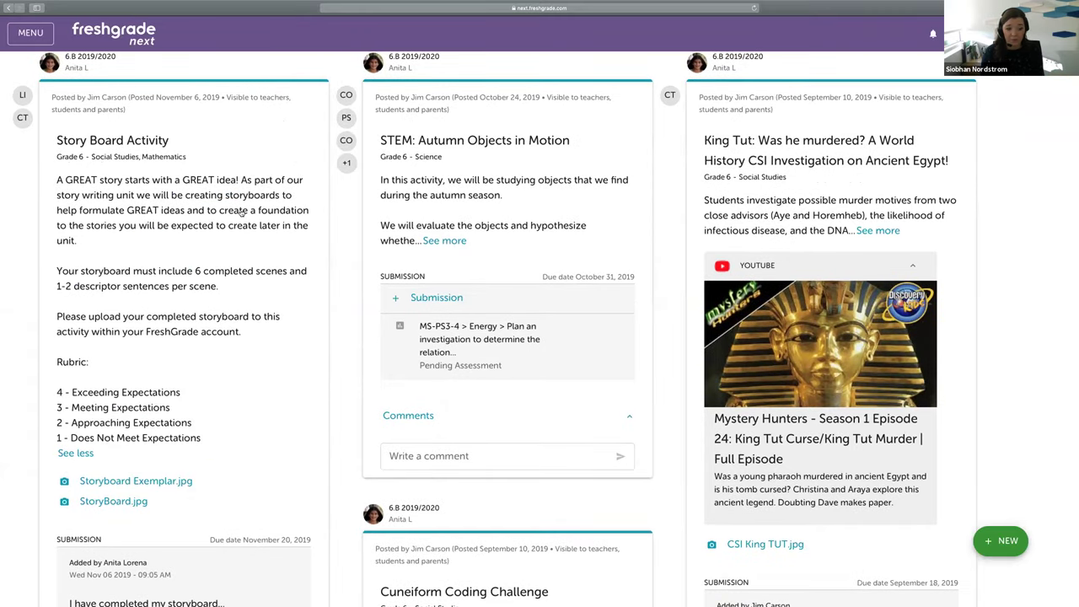
scroll(97, 442, down, 1)
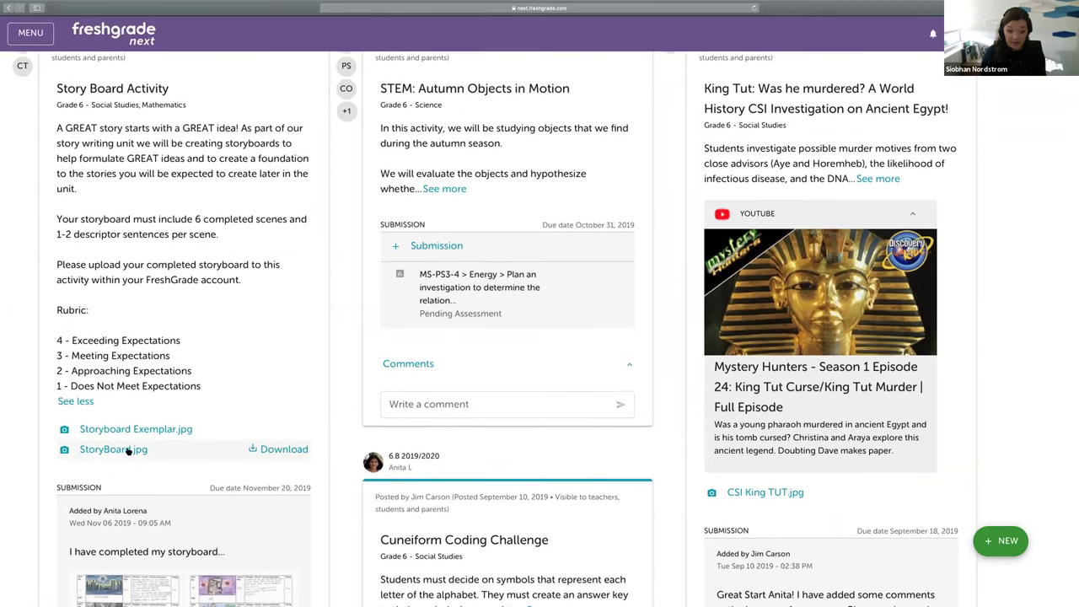
scroll(125, 447, down, 1)
scroll(125, 447, down, 5)
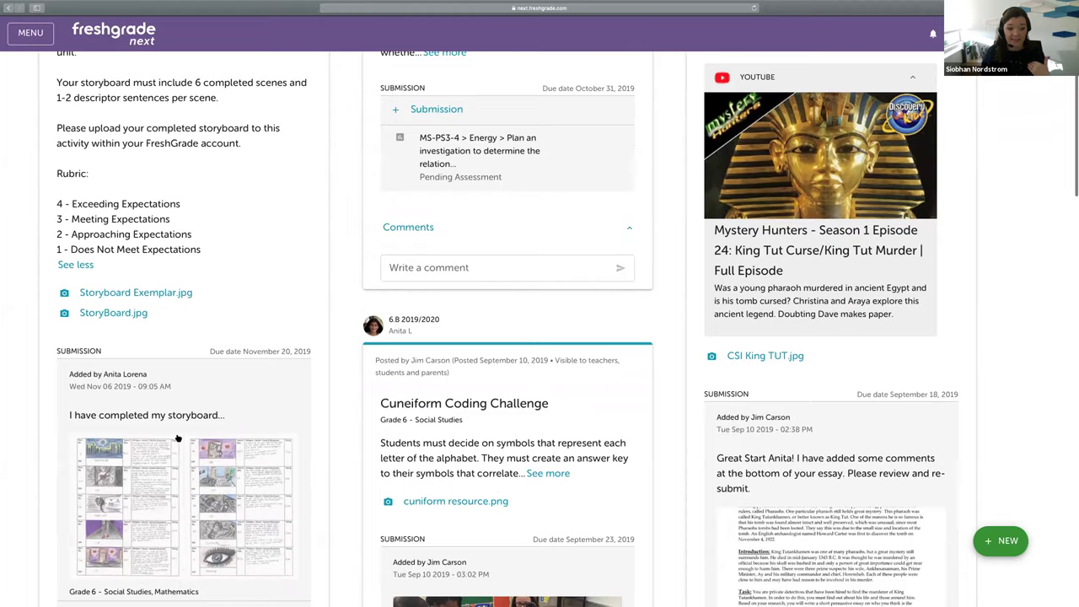
scroll(127, 481, down, 6)
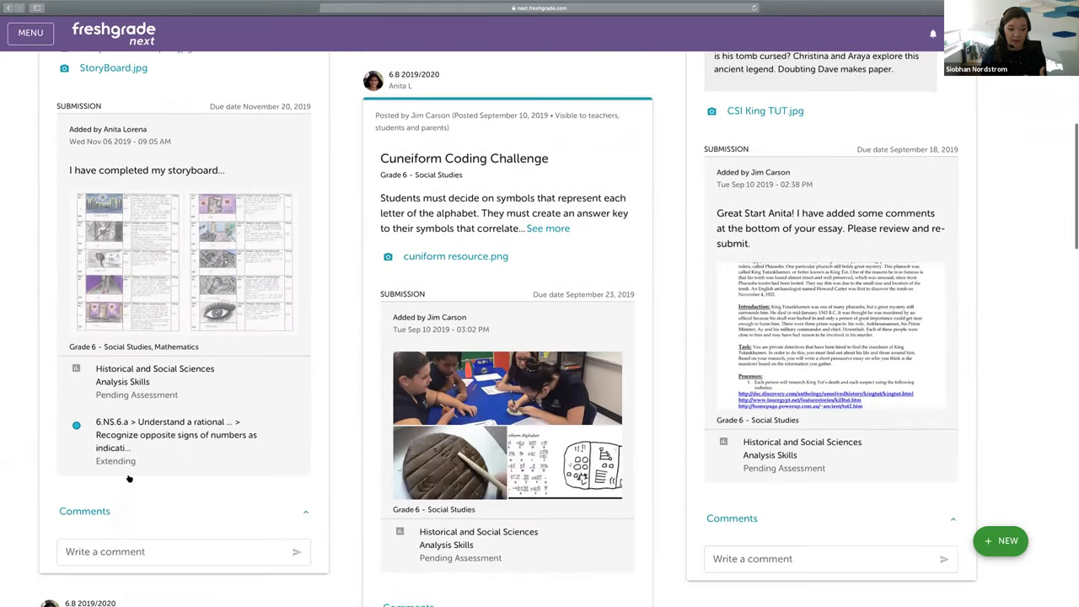
On Story Board Activity, post "[student's first name] this is great work! I know that you worked very hard on it at home! Keep it up!"
click(107, 484)
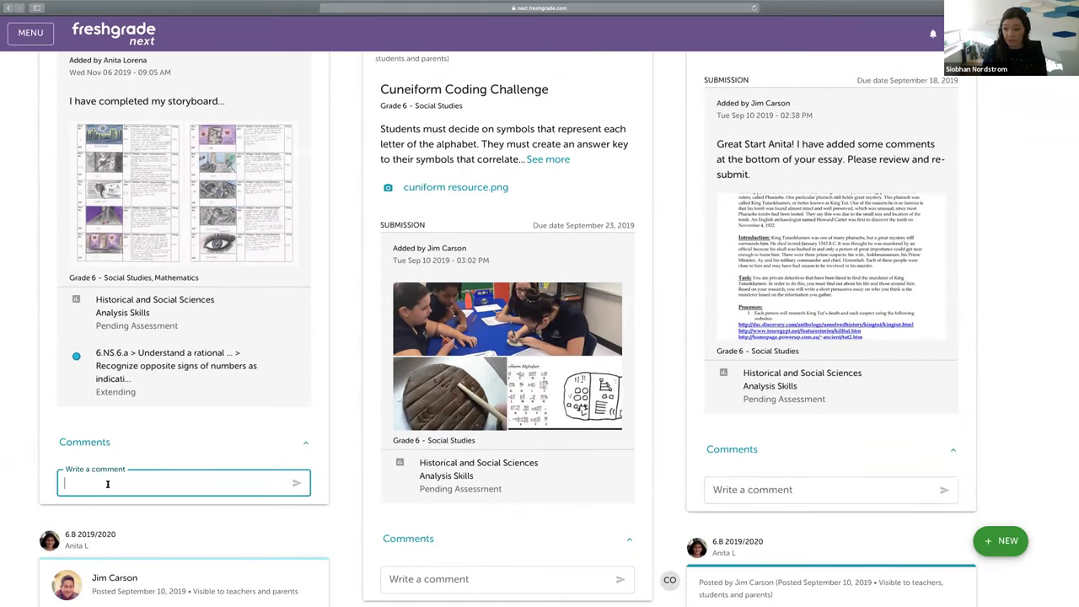
text(Anita this is grea)
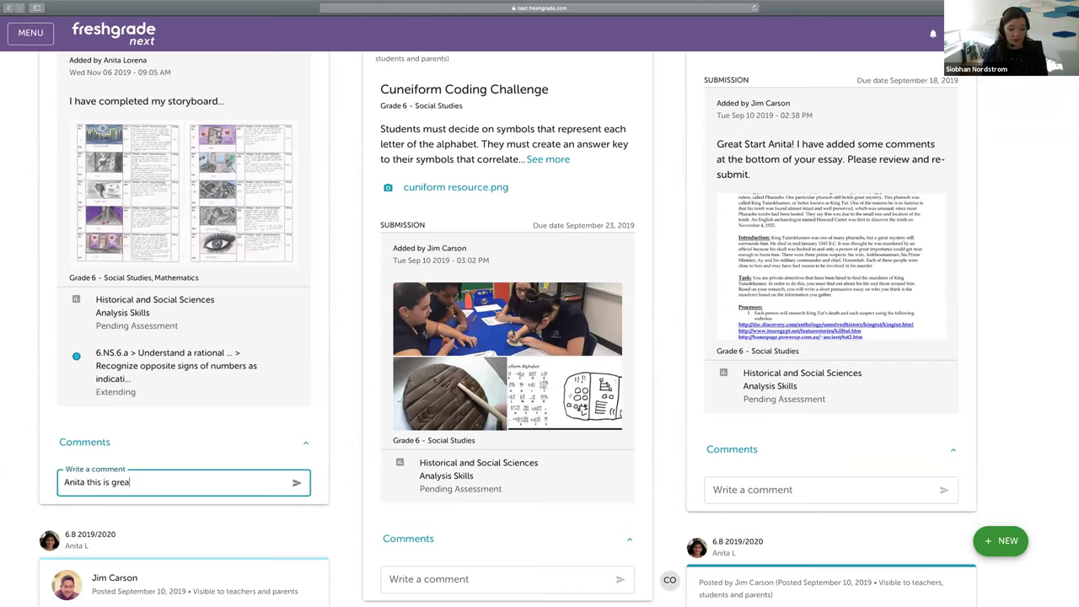
text(t work! I know that you worked very har)
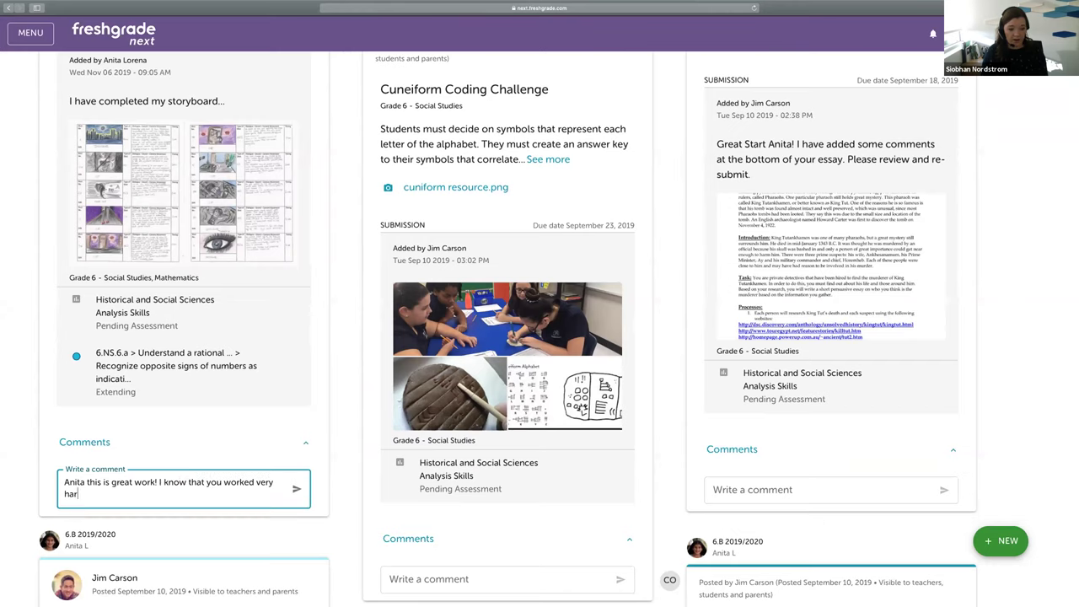
text(d on it at home! Keep it up!)
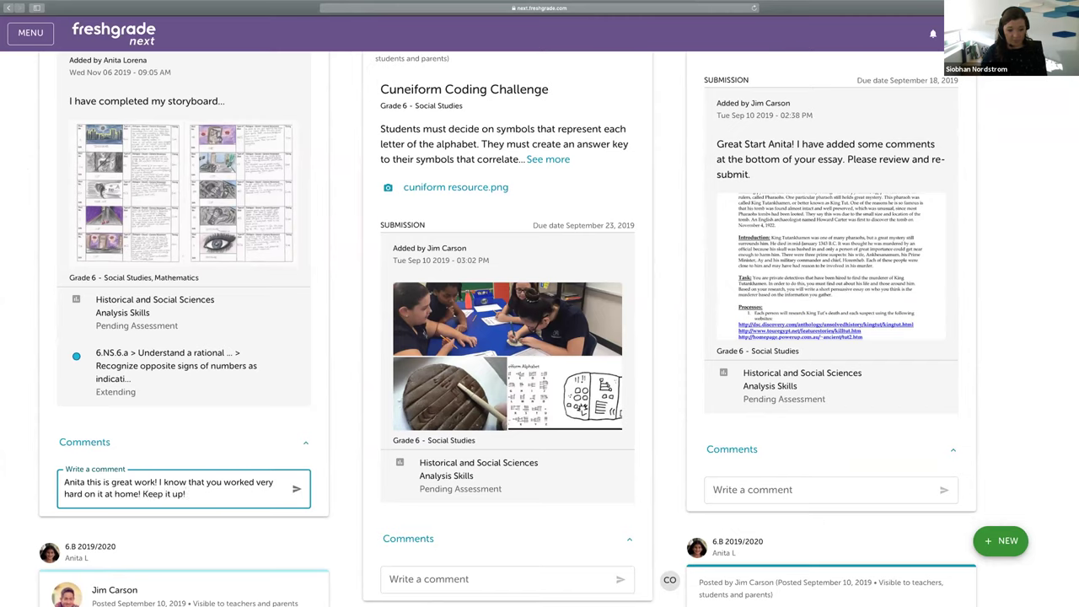
click(297, 489)
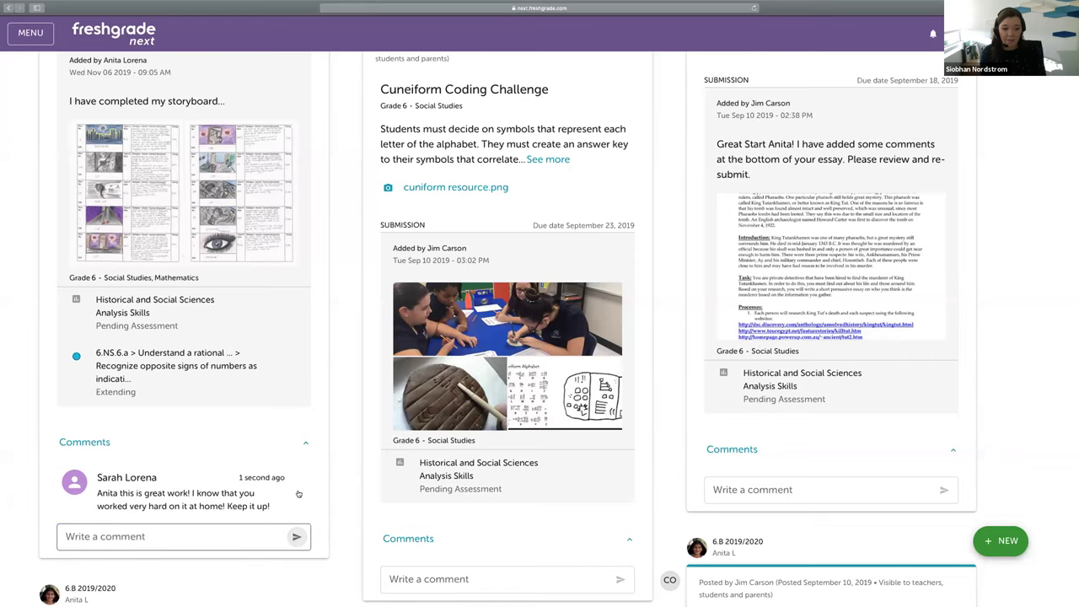
Return to the student's portfolio, reload it and look for the parent's comment under the Story Board Activity
key(ctrl+Left)
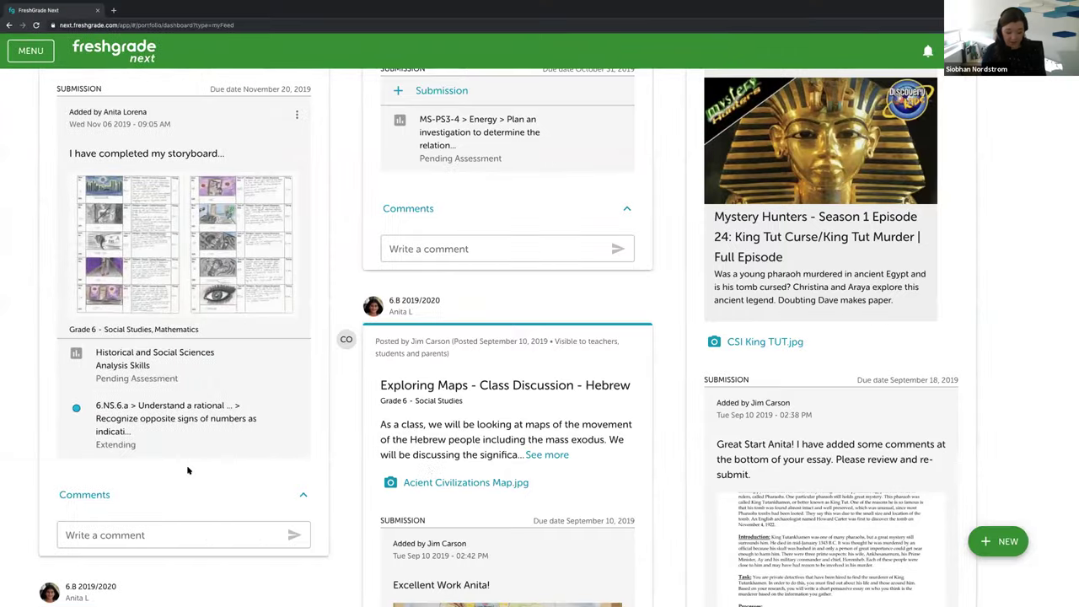
key(ctrl+r)
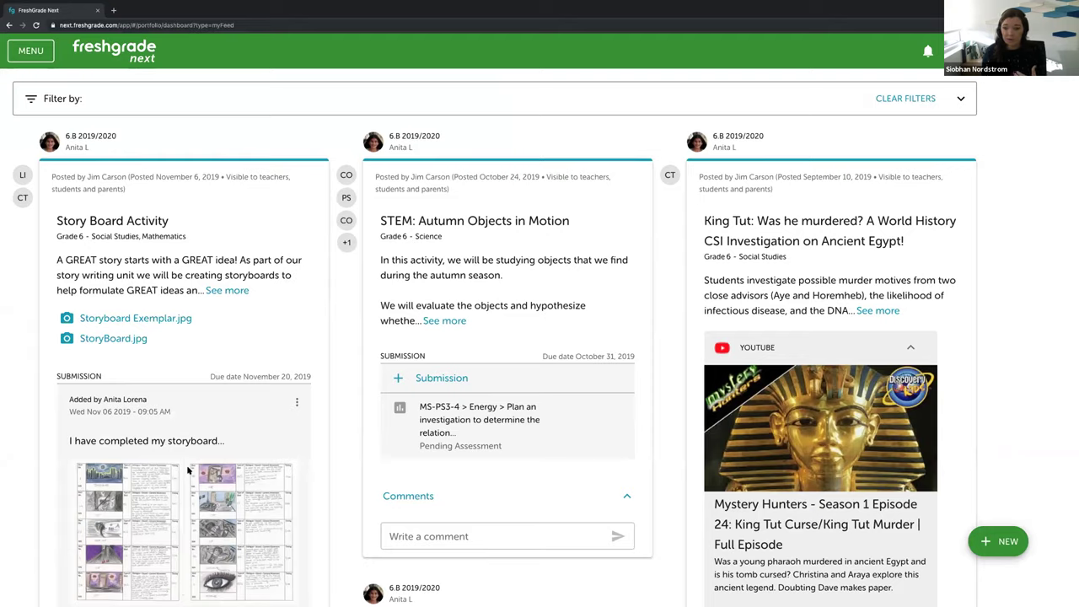
scroll(188, 470, down, 1)
scroll(188, 471, down, 1)
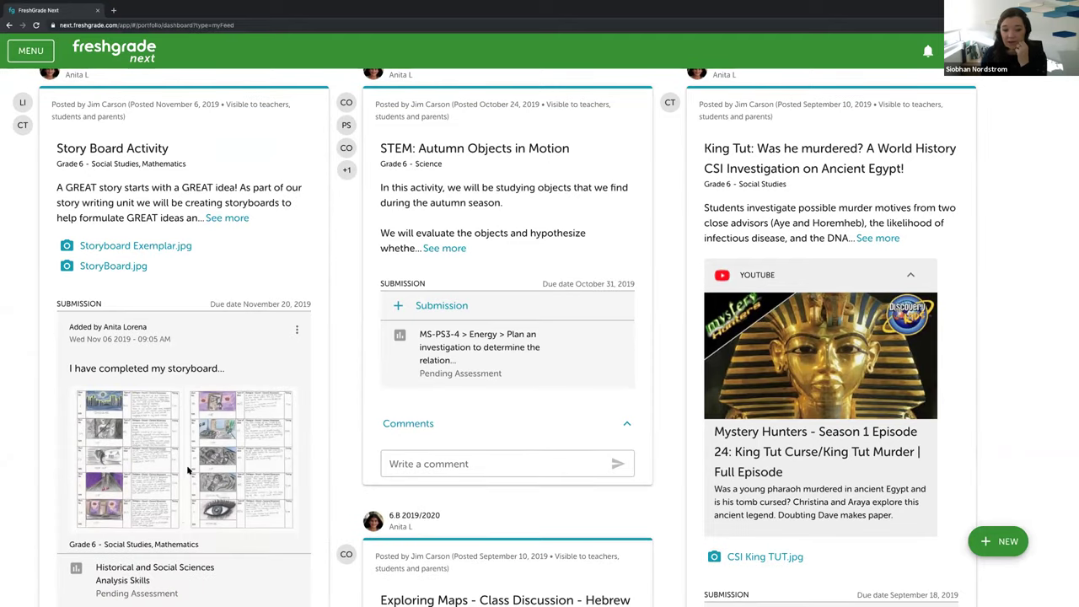
scroll(188, 471, down, 1)
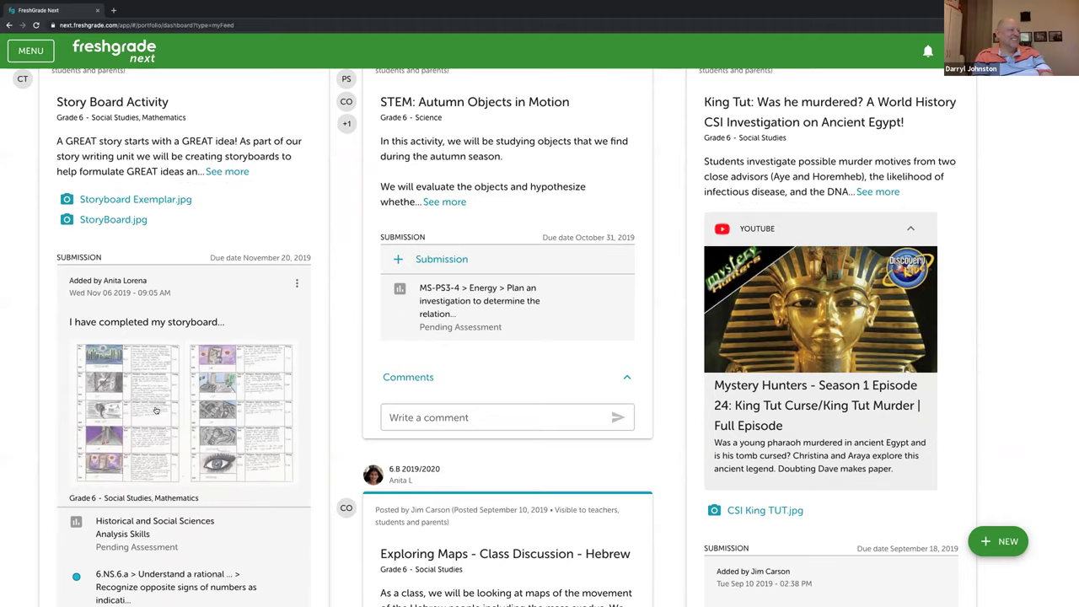
scroll(135, 338, down, 2)
scroll(145, 421, down, 1)
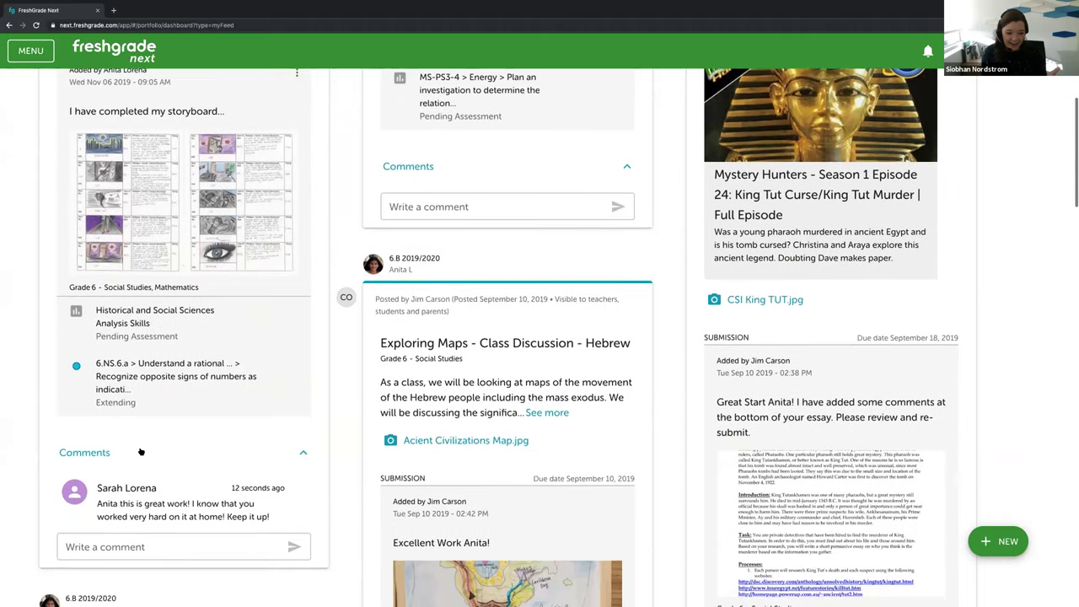
Reply to the parent's comment with "Hi Mom! Thanks! I am super proud of this work!" and post it
click(142, 529)
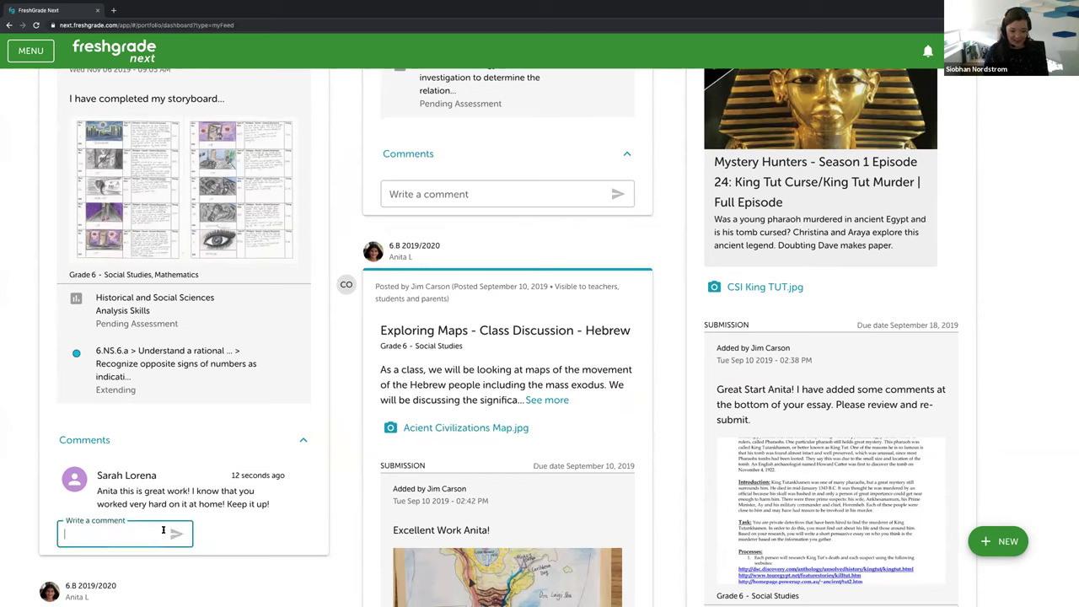
text(Hi Mo)
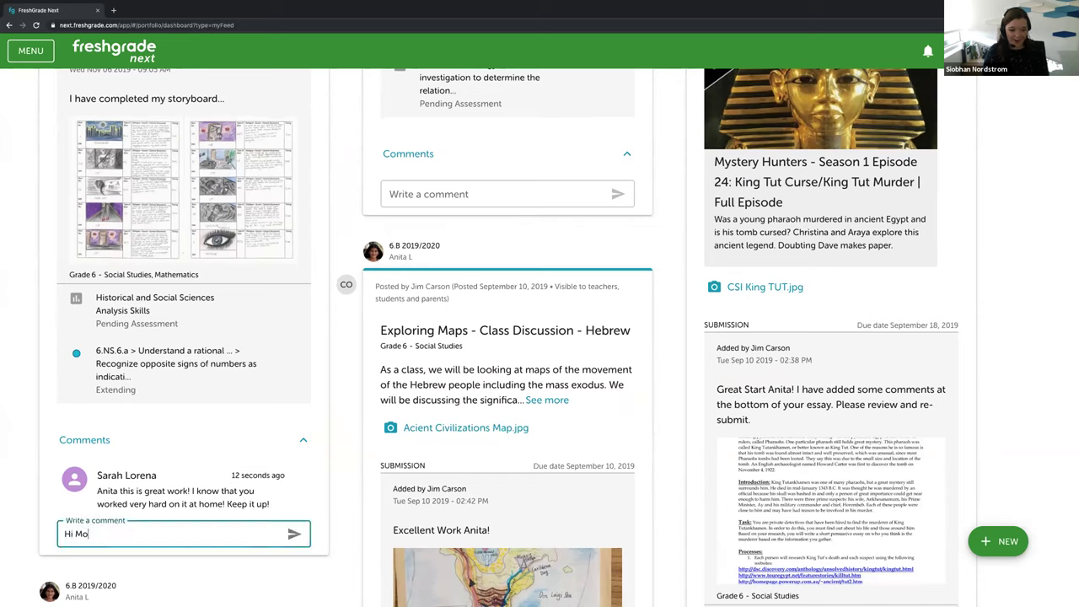
text(m! Thanks! I am)
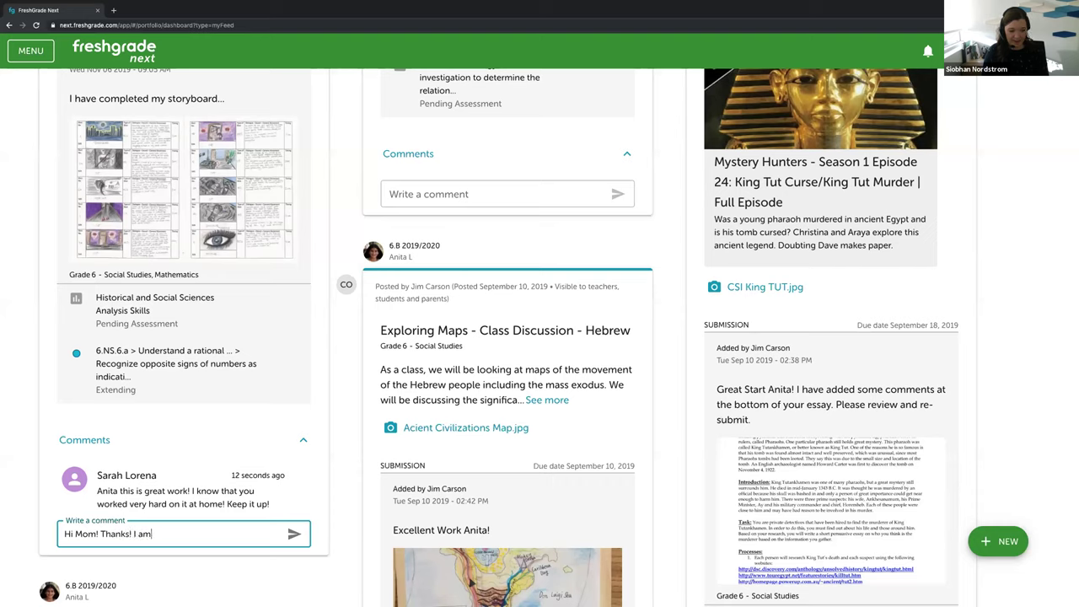
text( super proud )
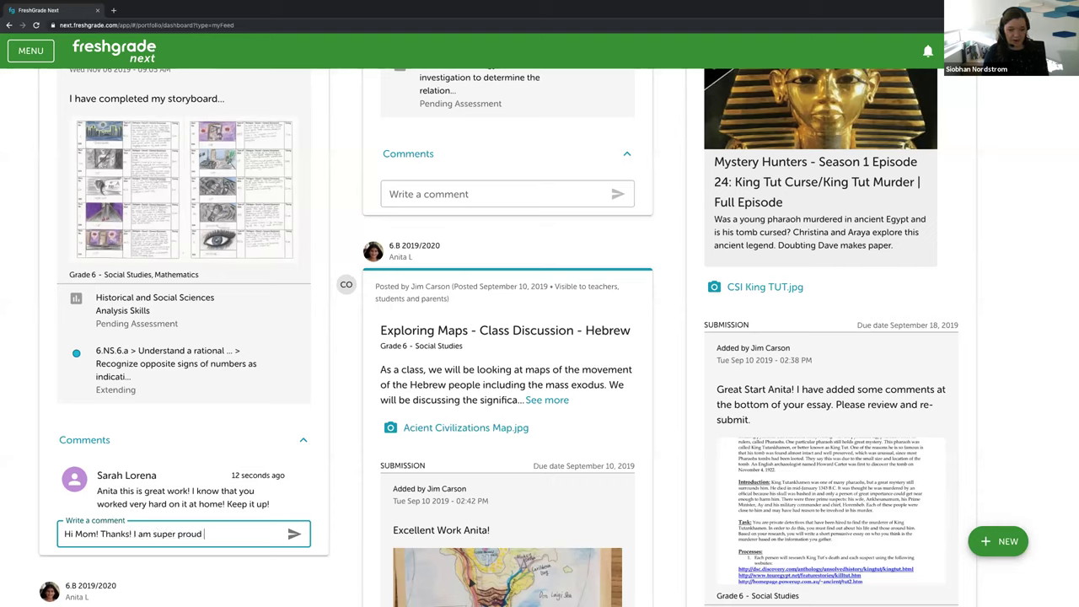
text(of this work!)
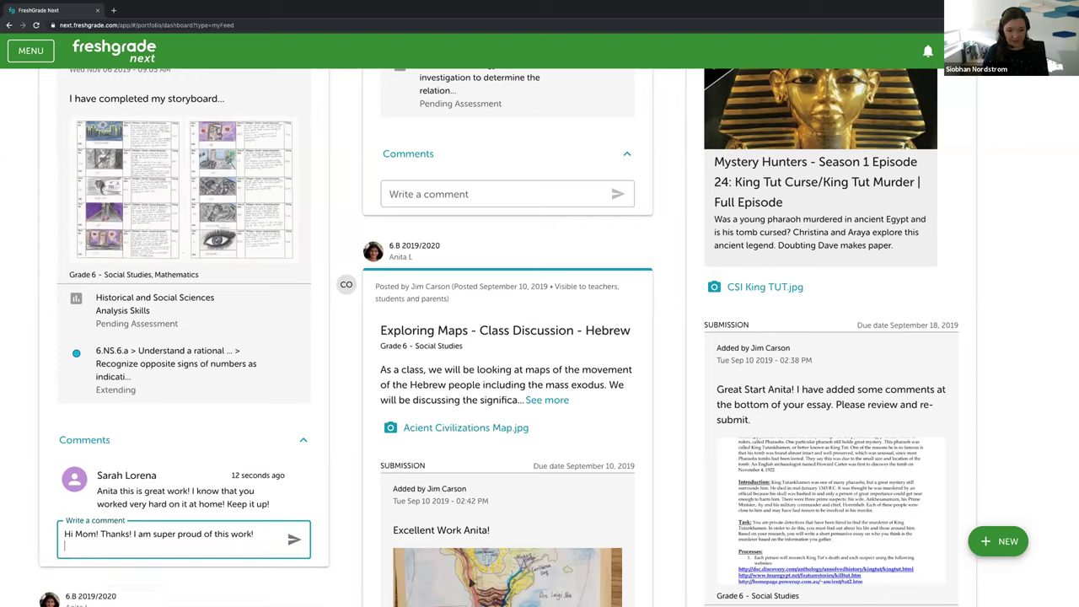
click(295, 535)
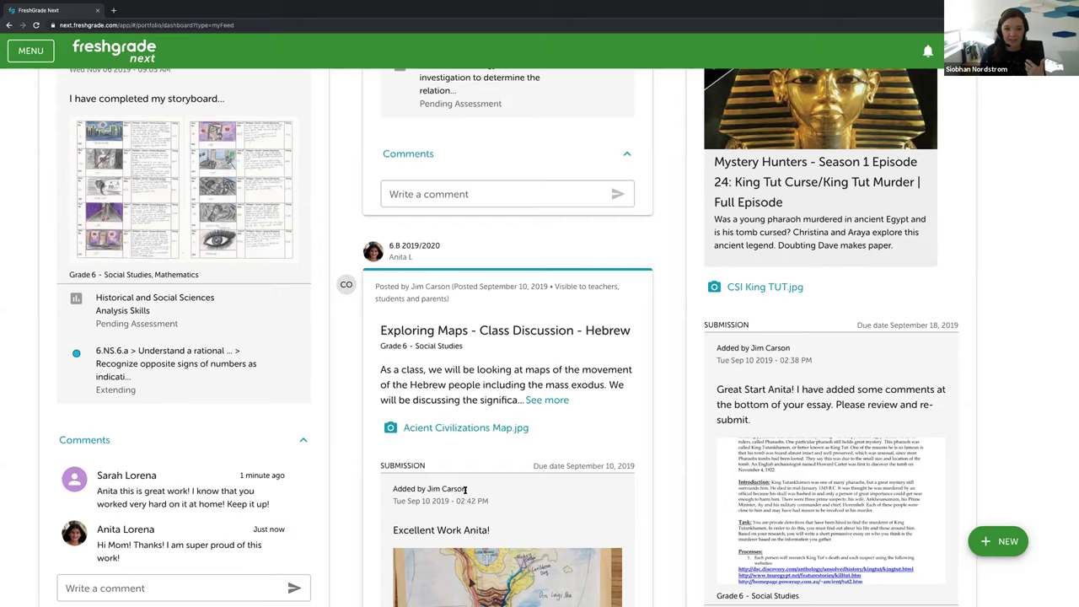
Expand the filter options above the student's portfolio feed
scroll(455, 447, up, 4)
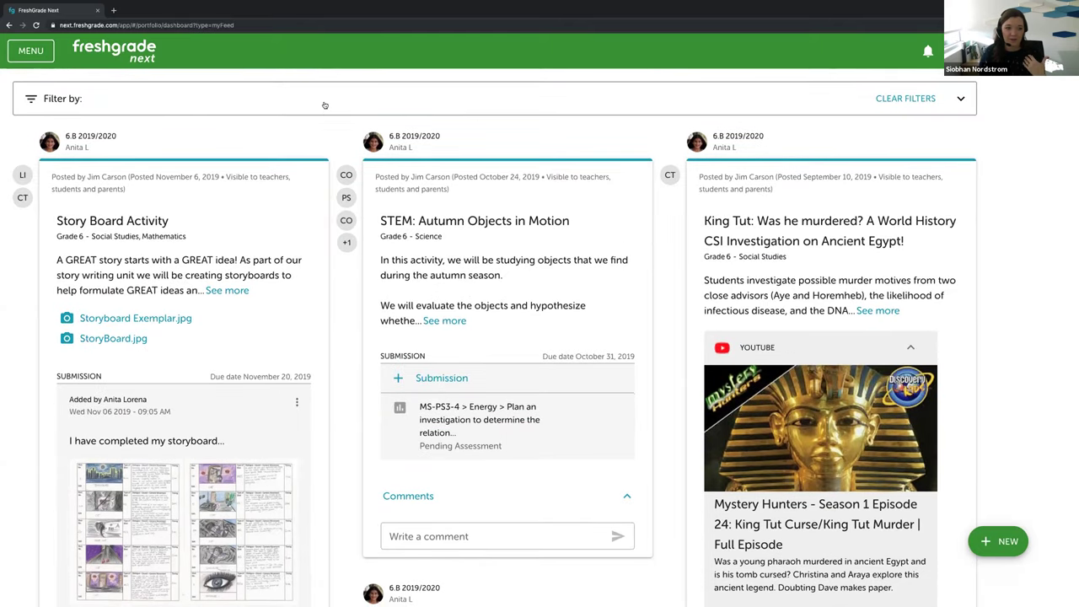
click(325, 105)
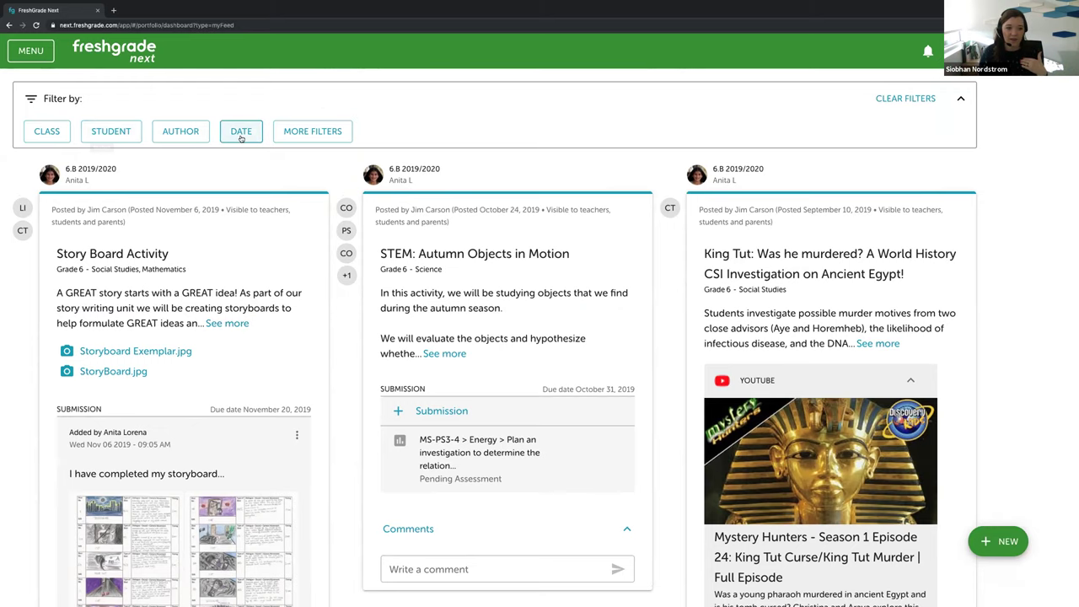
Show the additional portfolio filters and examine the tag options under the Social/Emotional and Reflection categories
click(292, 140)
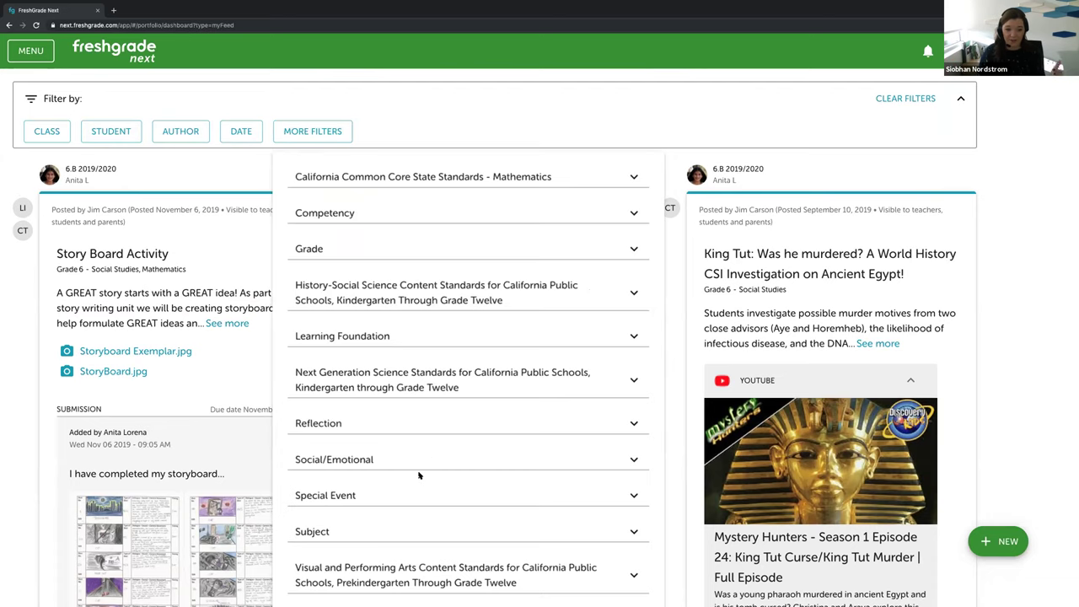
scroll(422, 476, down, 1)
click(397, 402)
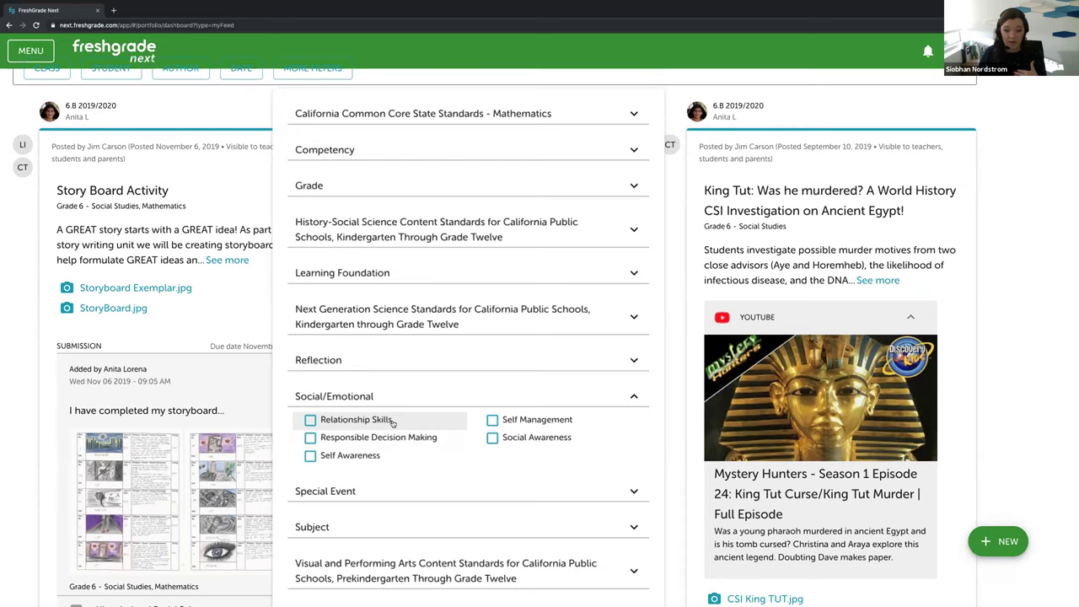
scroll(393, 424, down, 1)
scroll(393, 425, down, 1)
click(398, 321)
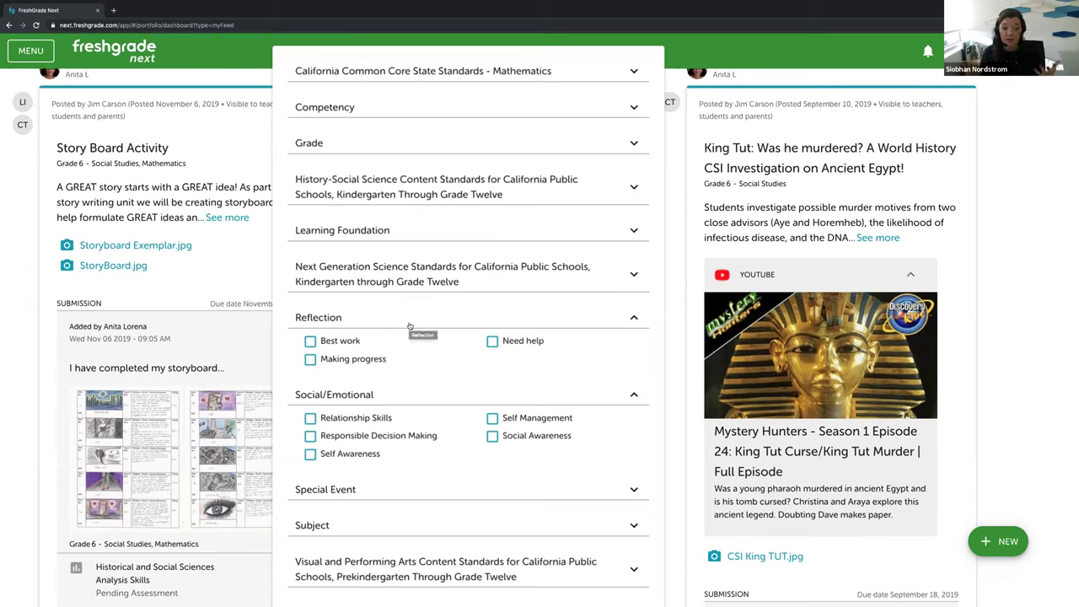
scroll(410, 326, down, 2)
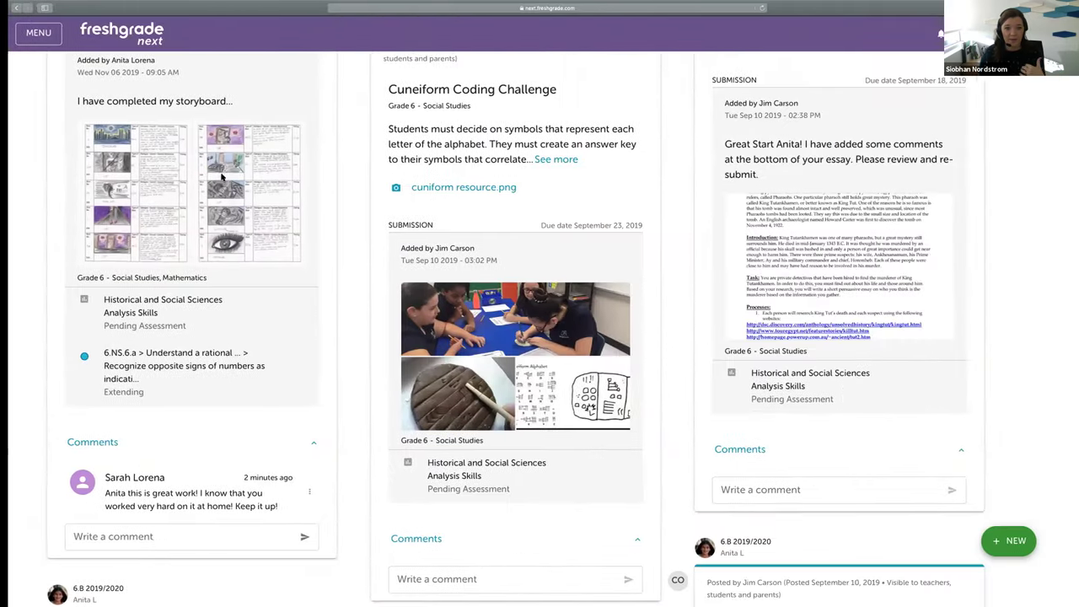
Switch to the parent account, expand the feed's filter options and open the student's 6.B 2019/2020 class portfolio
scroll(222, 176, up, 15)
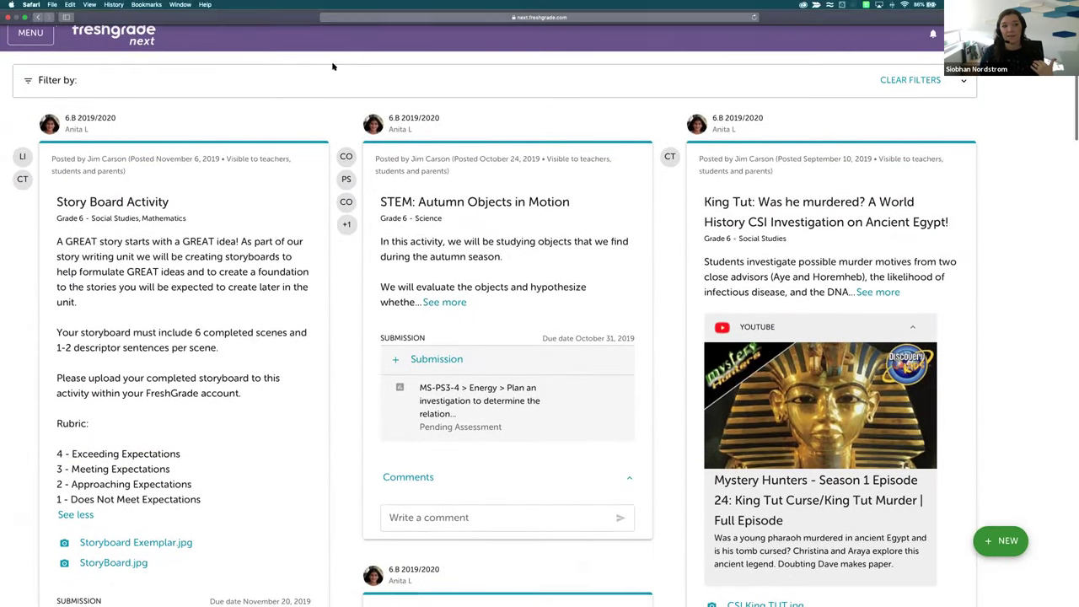
click(328, 84)
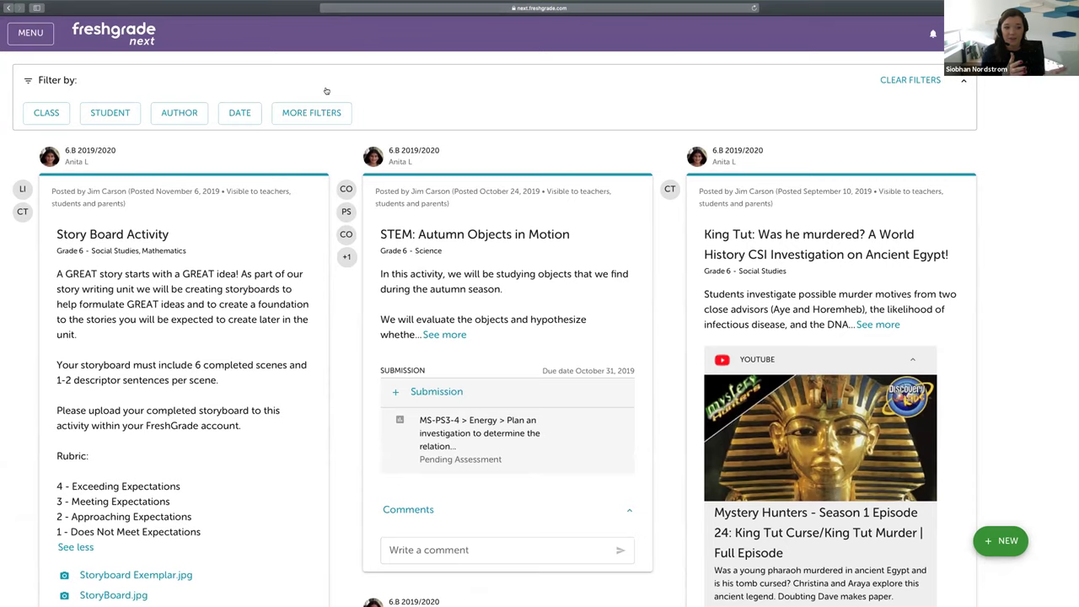
click(31, 32)
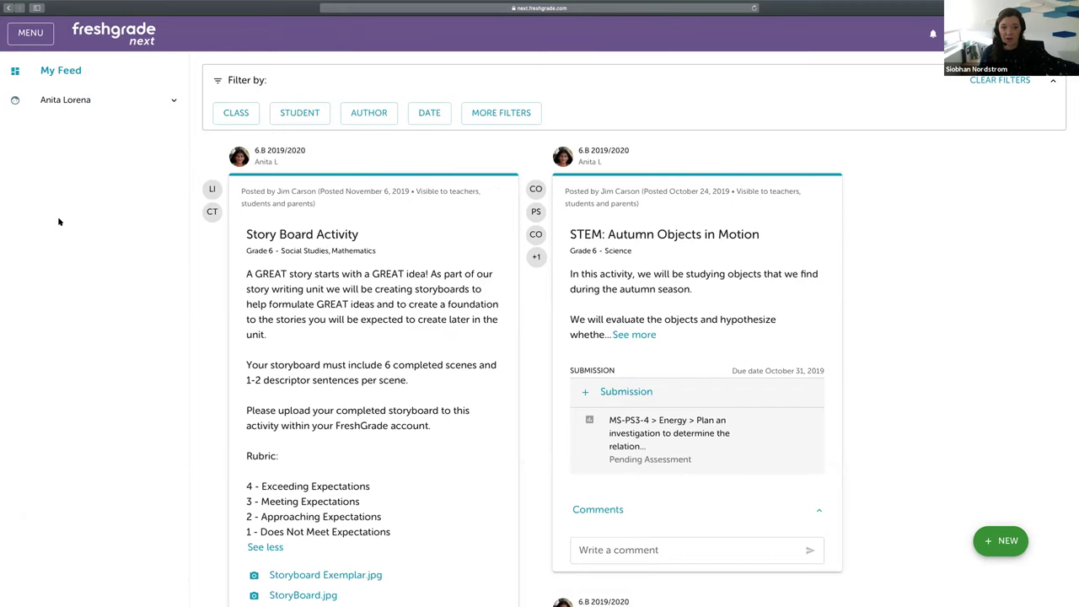
click(65, 100)
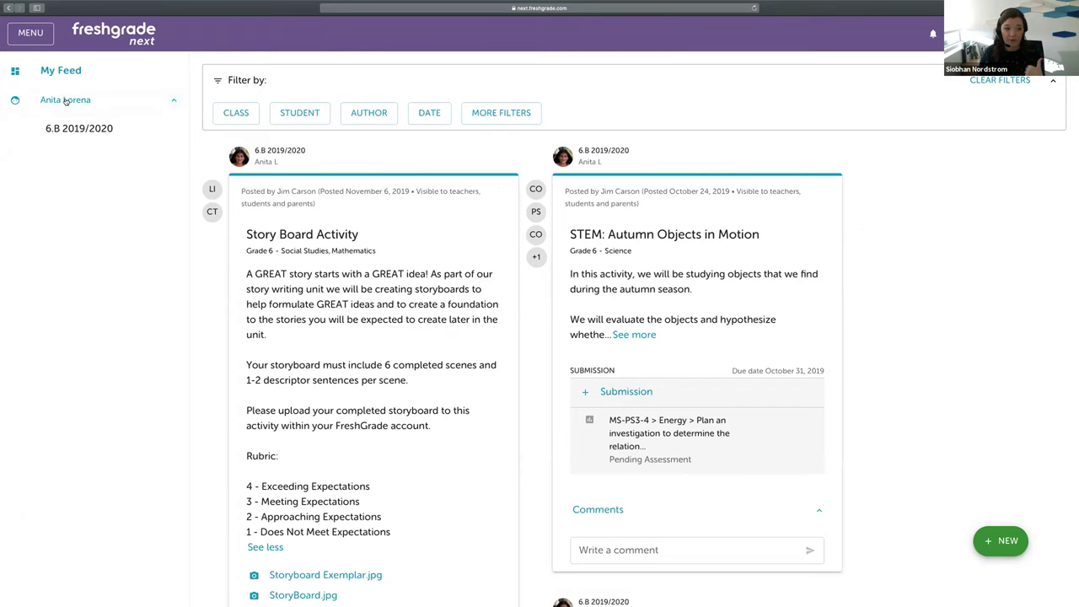
click(65, 129)
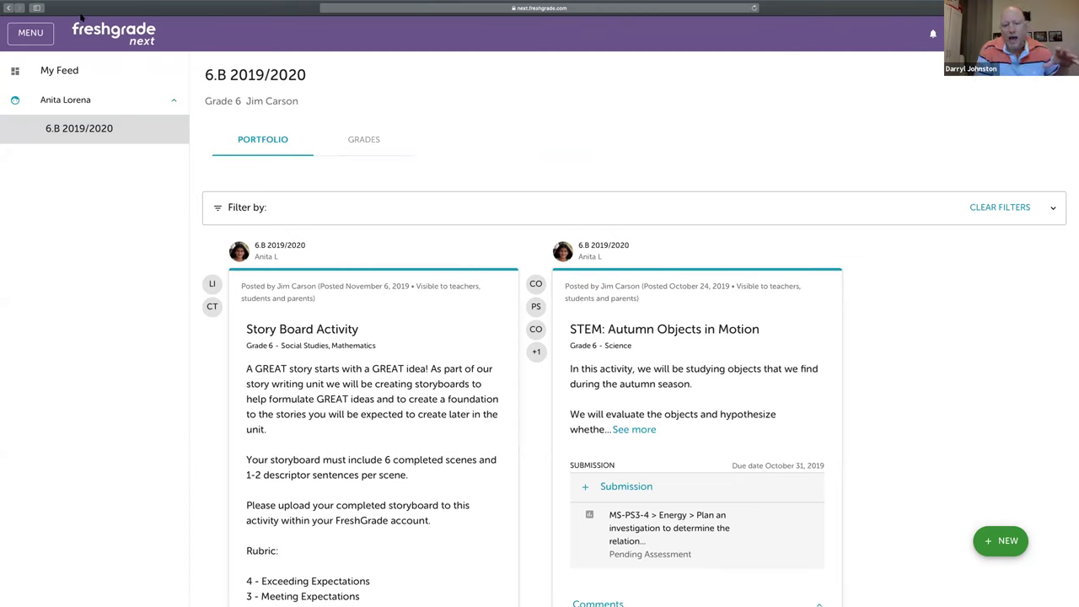
click(31, 33)
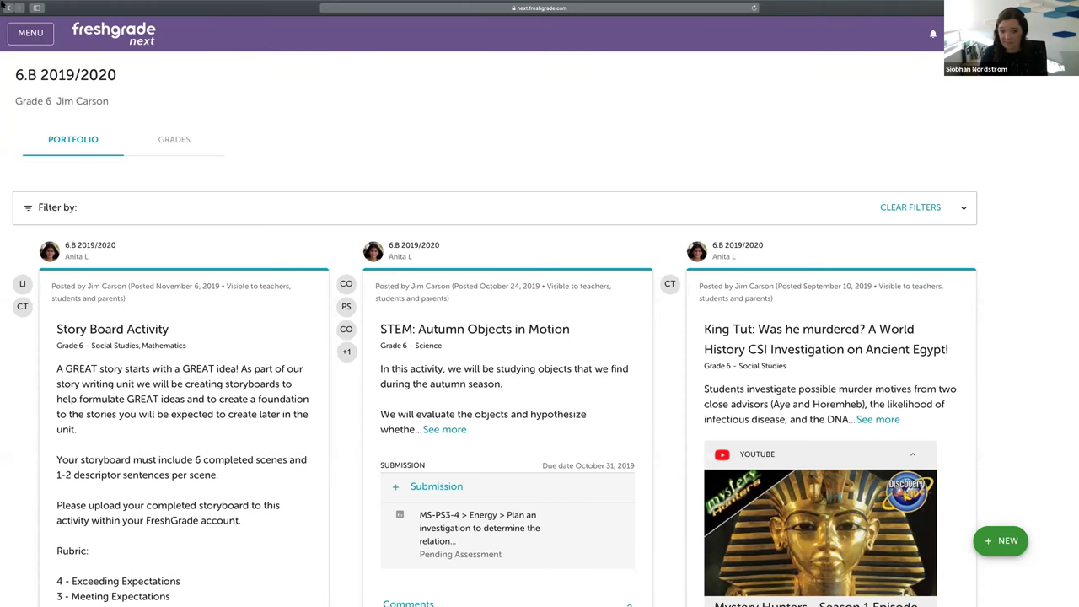
Switch to the FreshGrade parent portfolio of the archived 2018/19 Grade 1 class and examine its June learning snapshots
key(ctrl+Right)
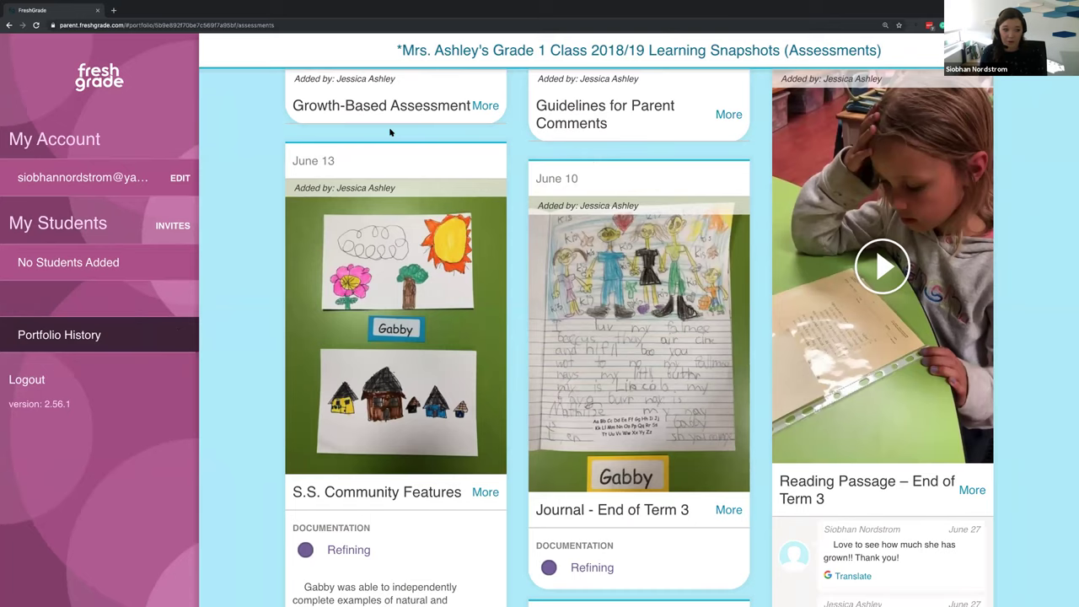
scroll(391, 132, up, 5)
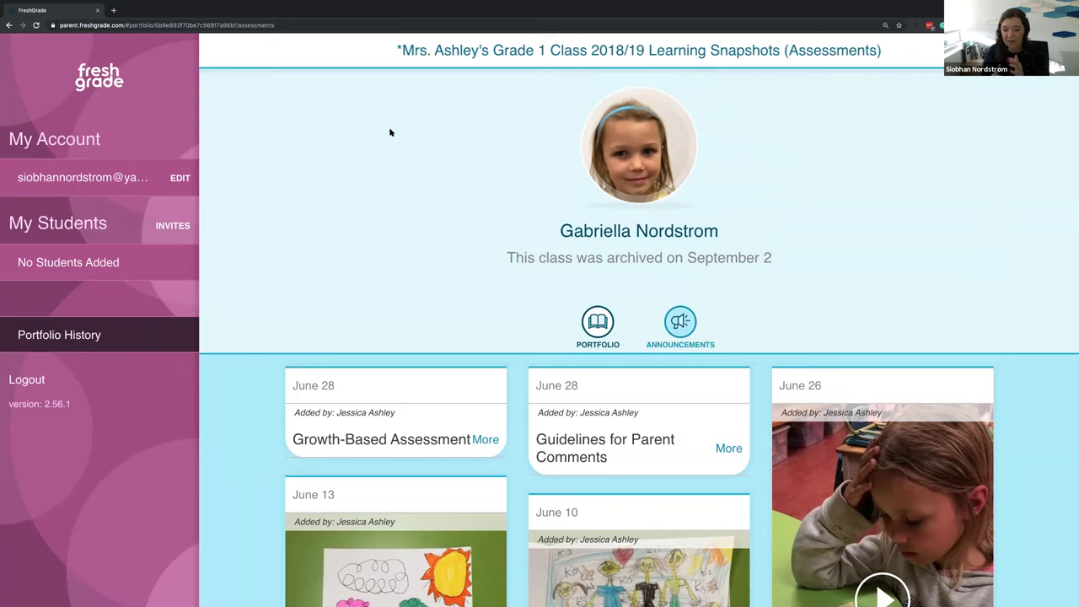
scroll(540, 364, down, 3)
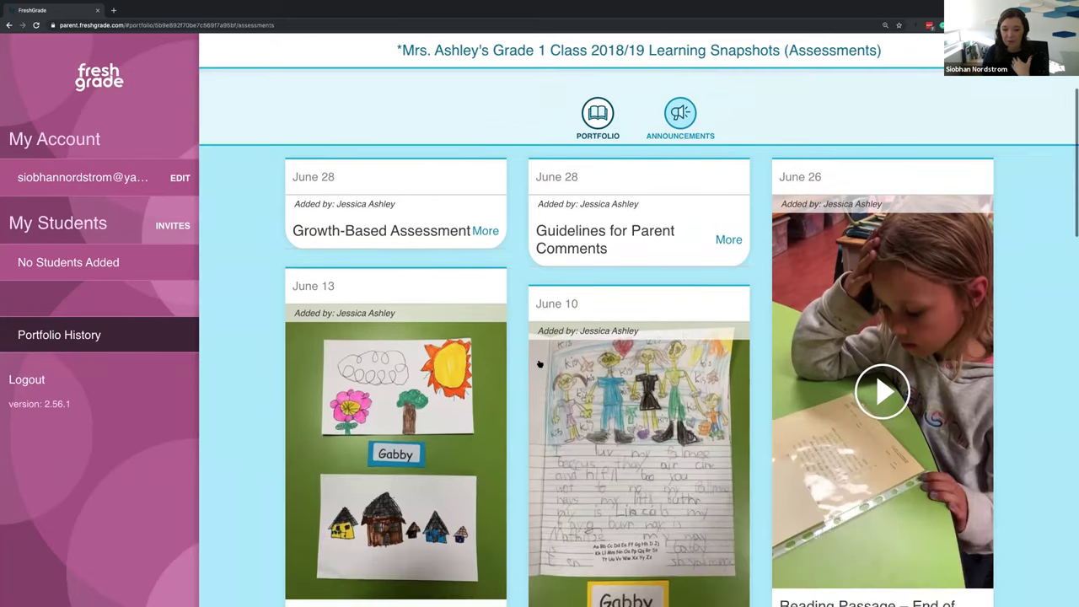
scroll(539, 364, down, 2)
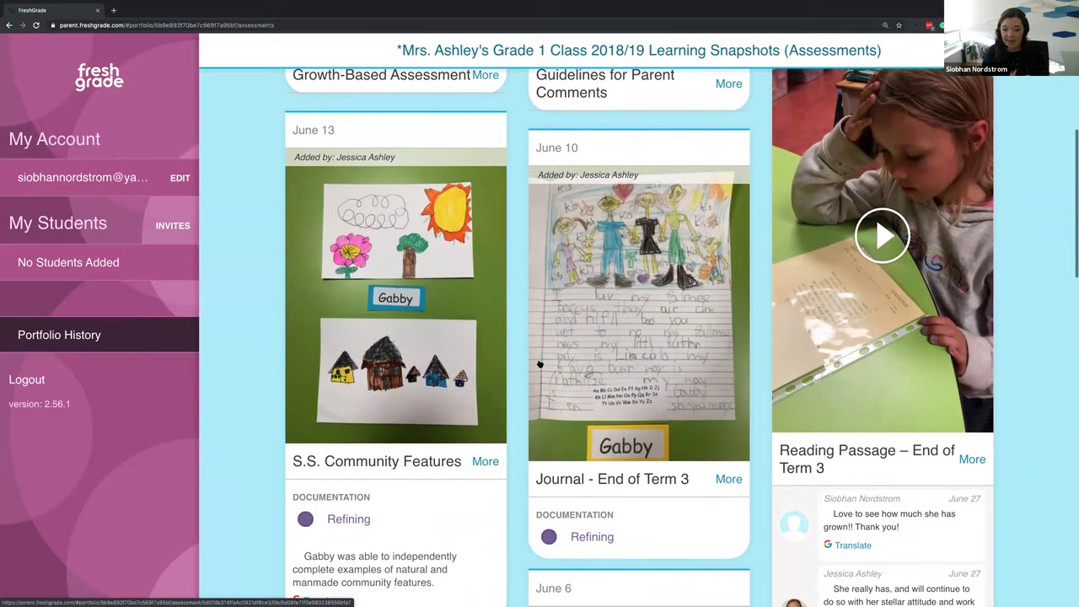
scroll(539, 365, down, 1)
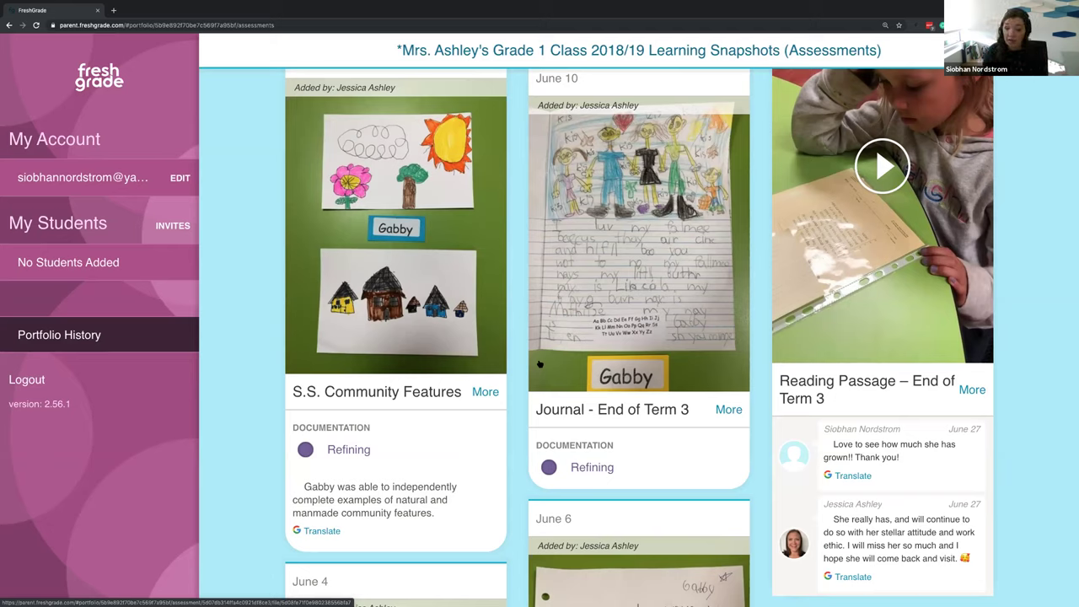
scroll(541, 364, up, 3)
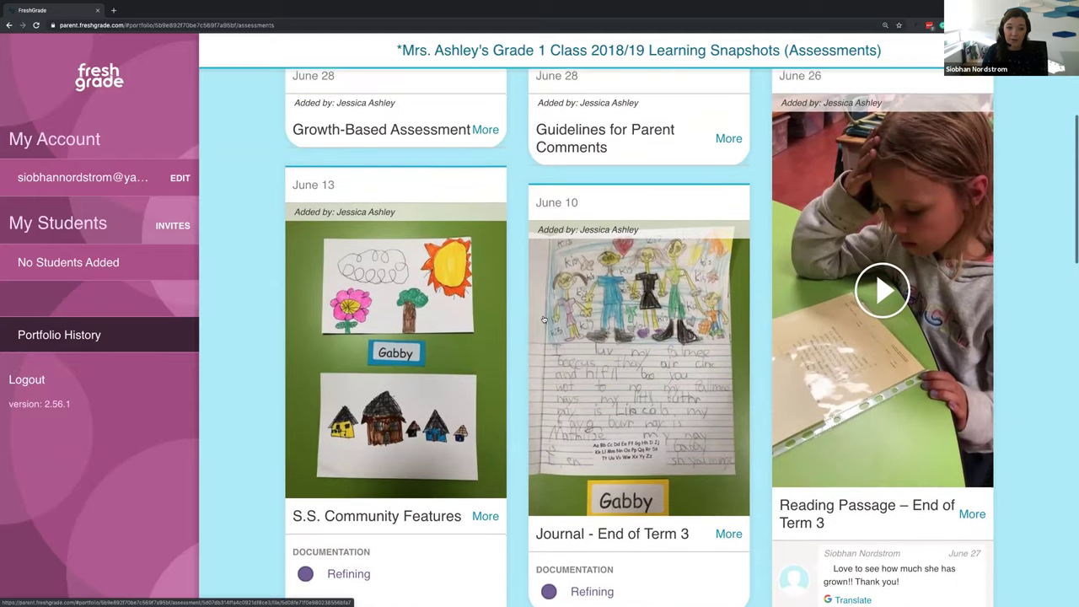
Browse the archived portfolio's older snapshots back to the March posts and return to the Reading Passage – End of Term 3 post
scroll(544, 319, down, 5)
scroll(544, 319, down, 9)
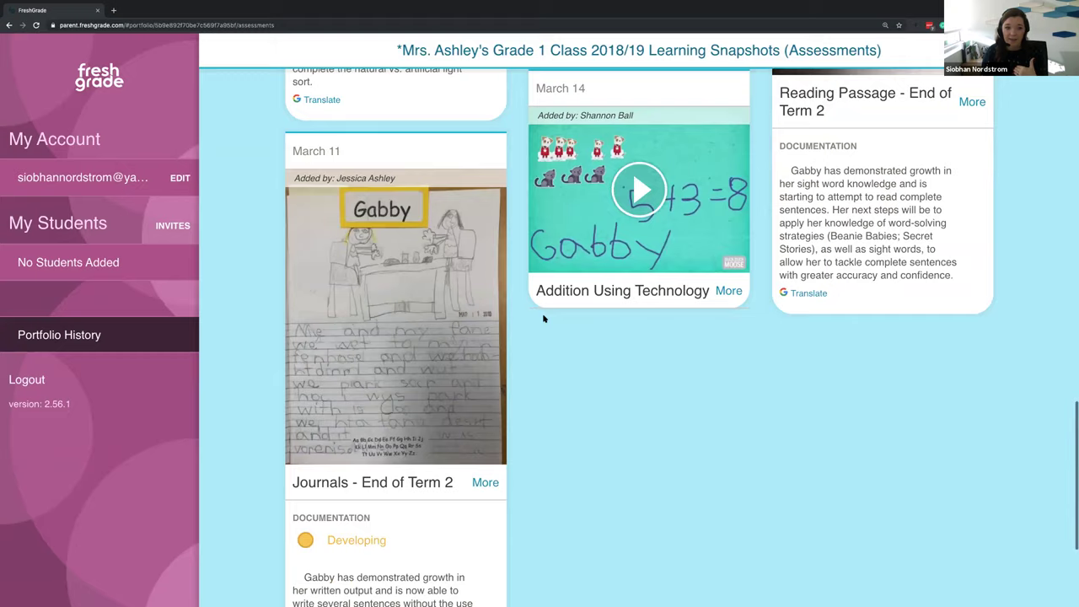
scroll(544, 319, up, 8)
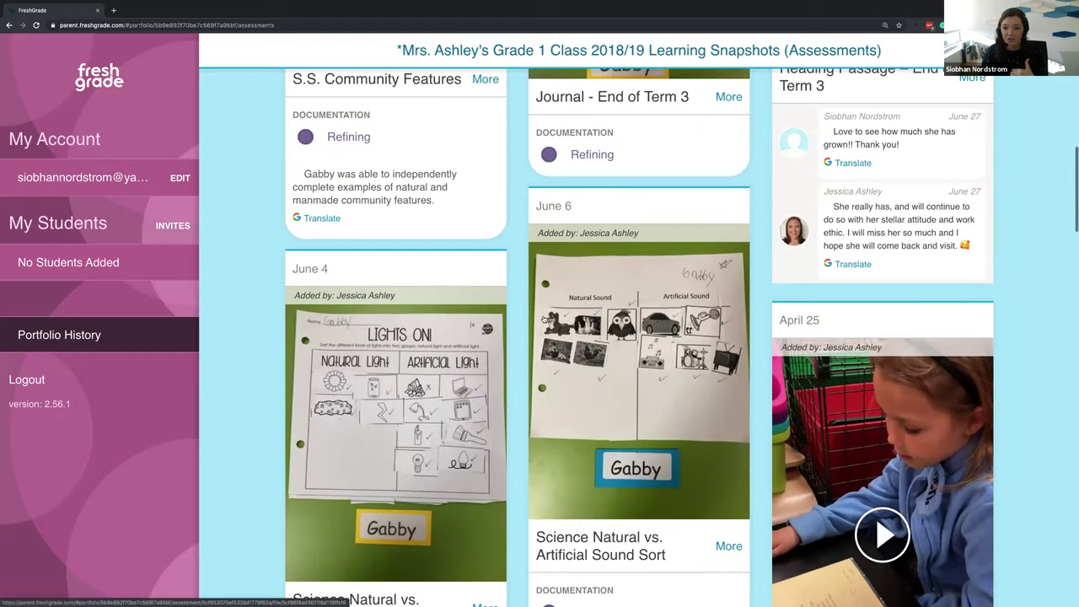
scroll(544, 319, down, 4)
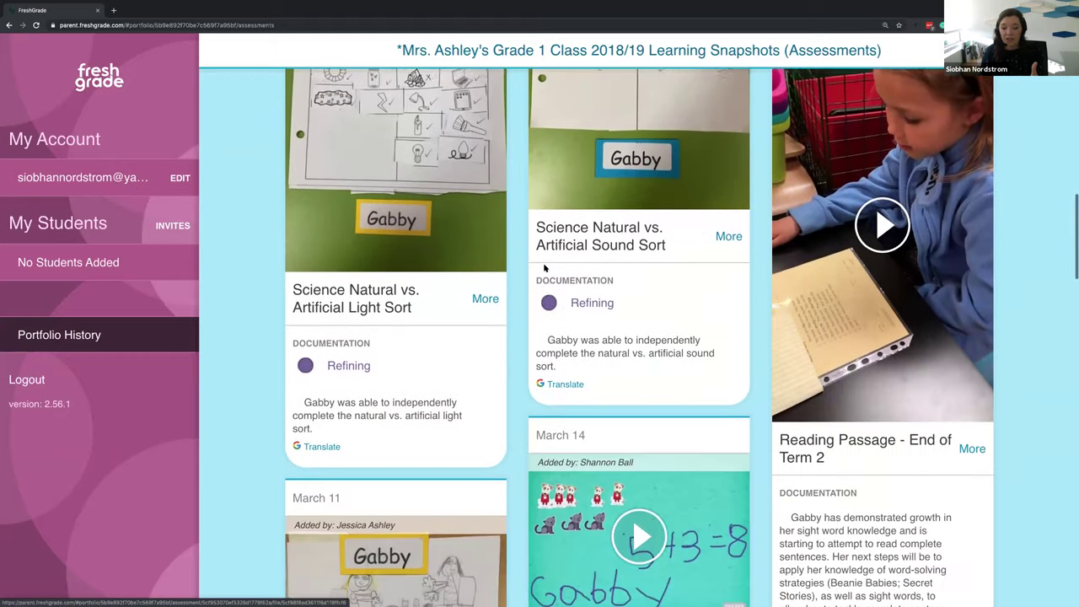
scroll(544, 268, down, 1)
scroll(557, 410, down, 2)
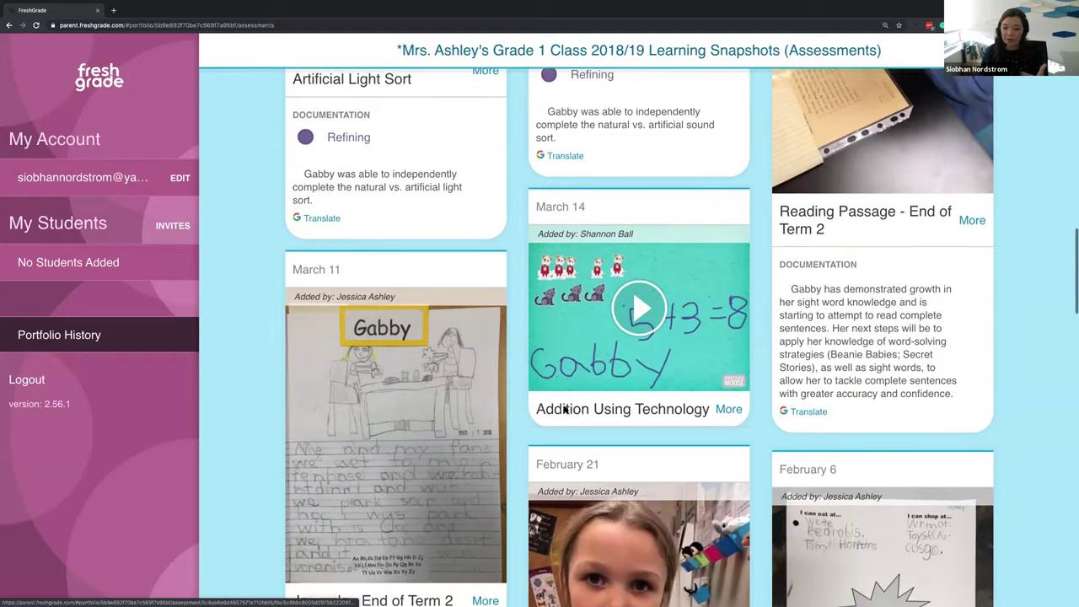
scroll(565, 411, up, 7)
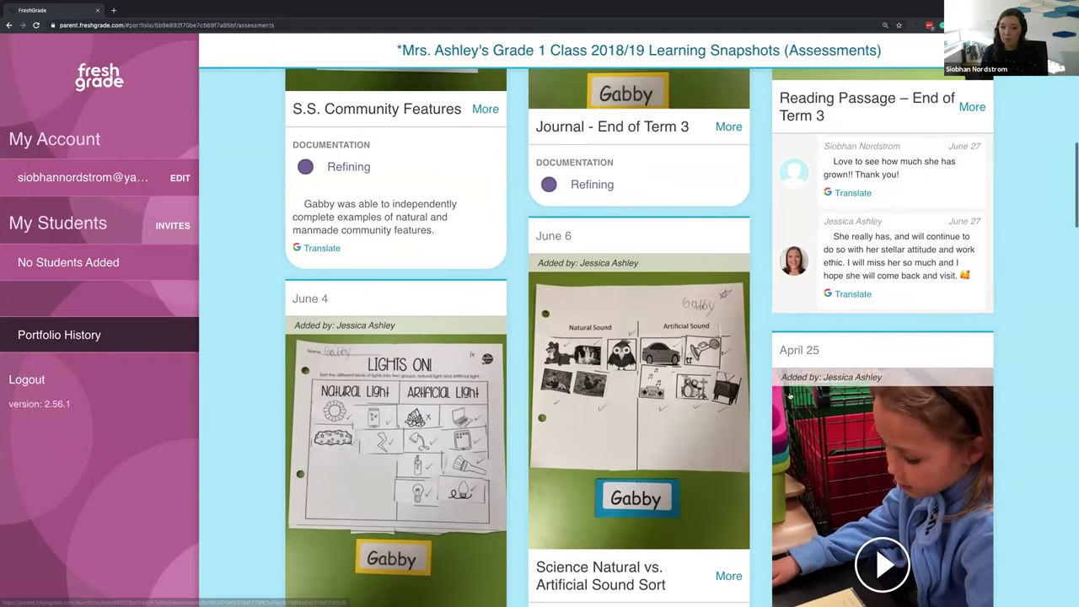
scroll(623, 384, up, 4)
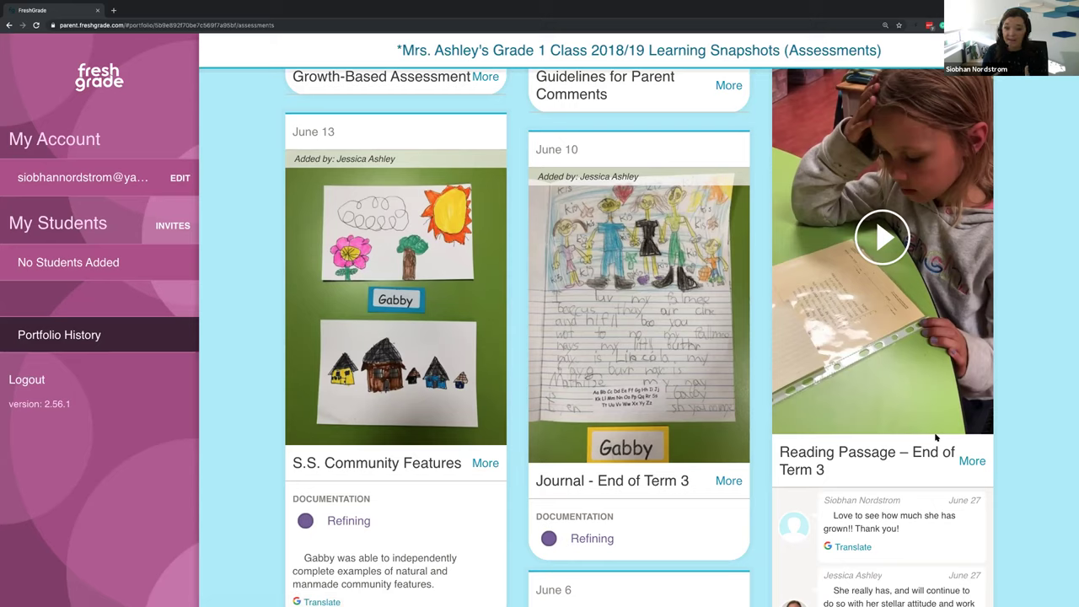
scroll(826, 302, up, 1)
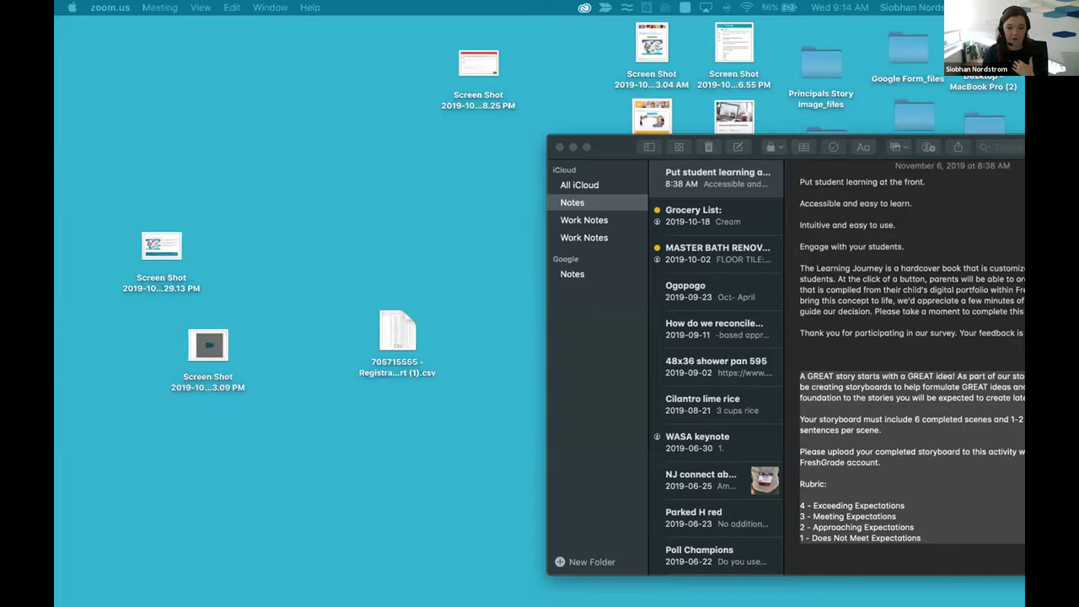
Play part of the Reading Passage – End of Term 3 video in the archived portfolio, pause it and close the player
key(ctrl+Right)
key(ctrl+Right)
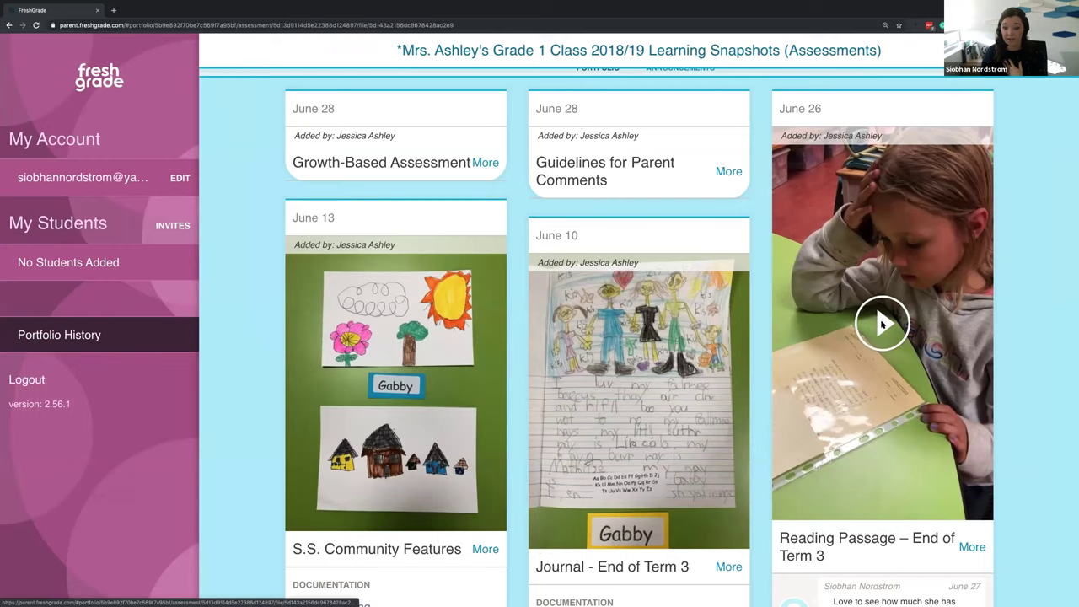
click(883, 323)
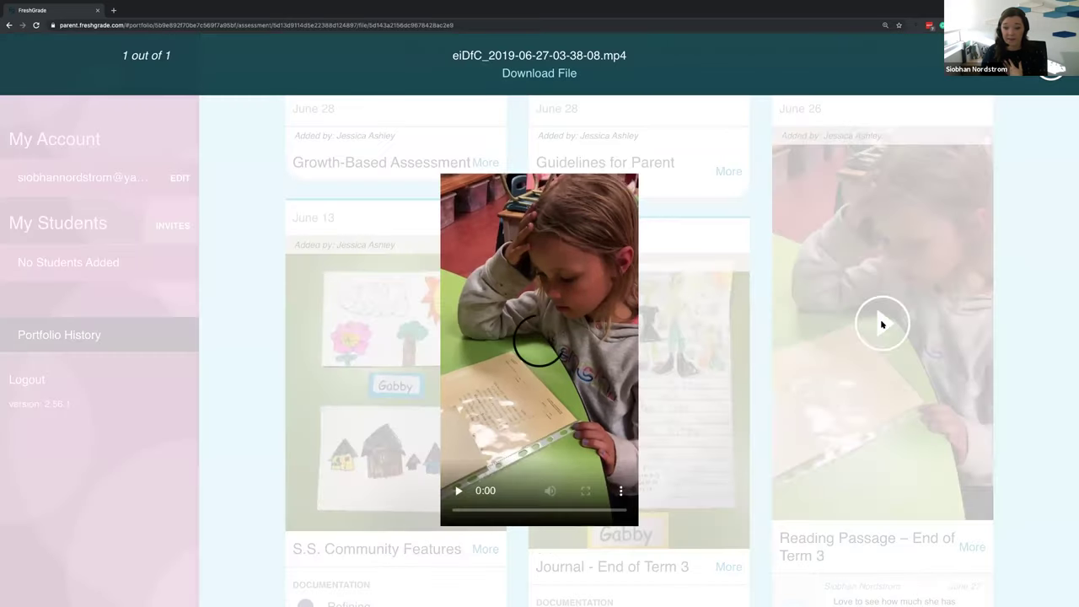
click(460, 491)
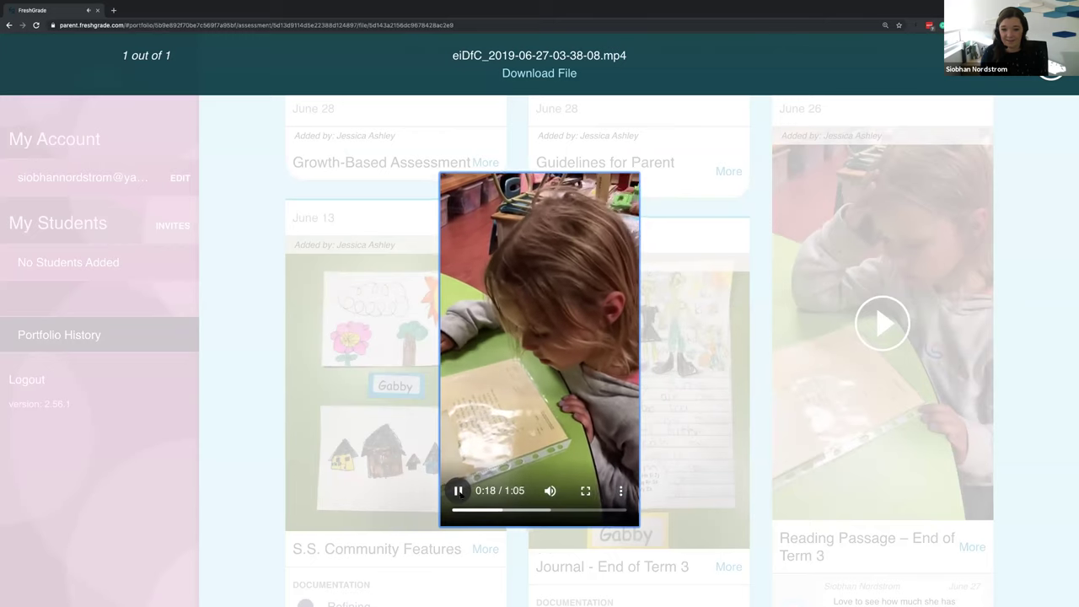
click(458, 490)
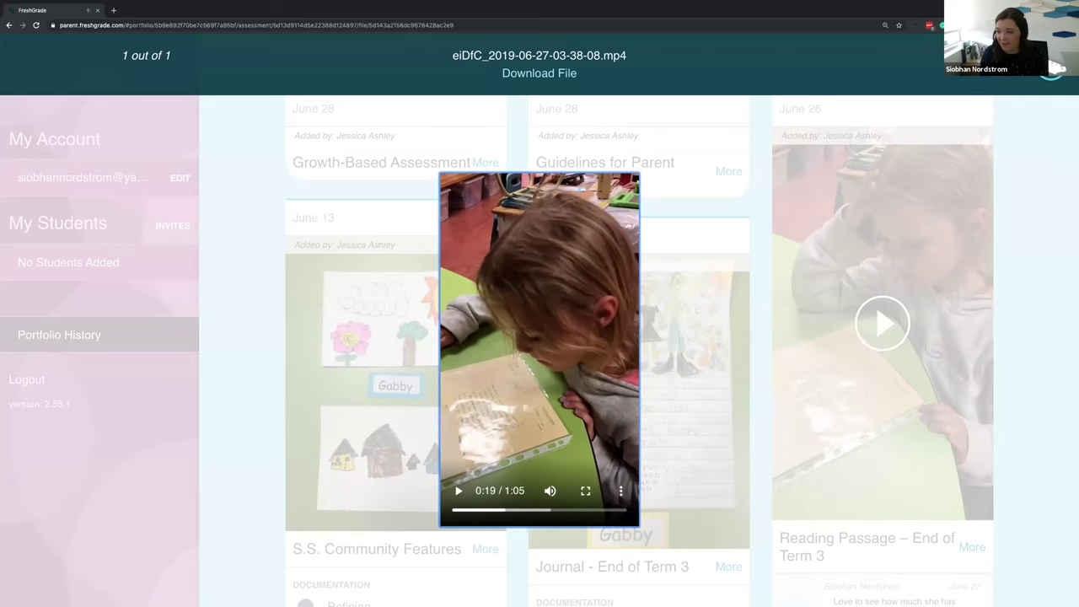
key(Escape)
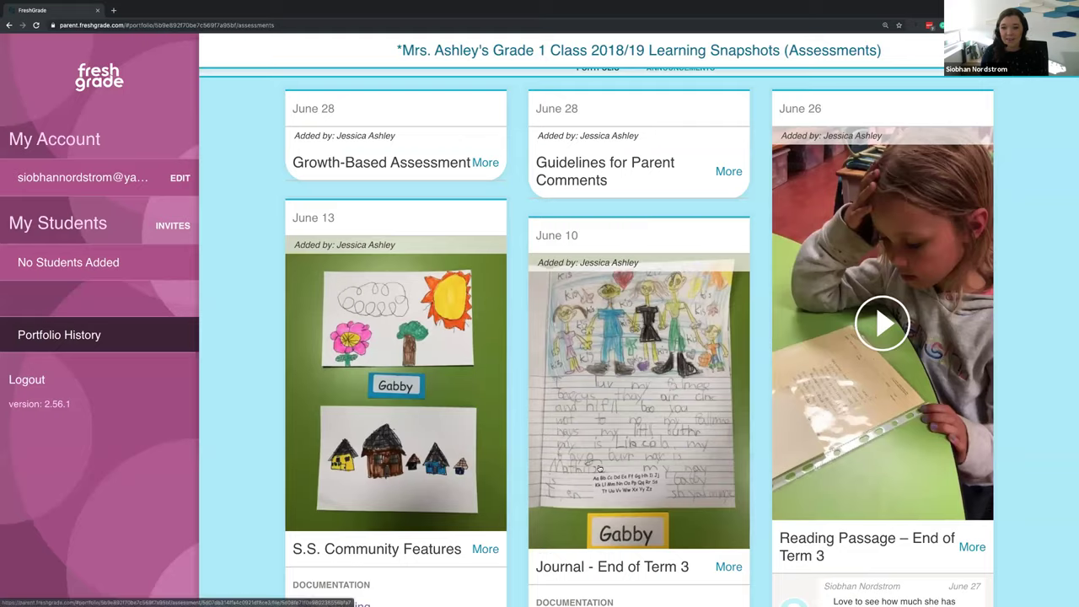
Find the March 14 Addition Using Technology post, play its video and close the player
scroll(599, 469, down, 8)
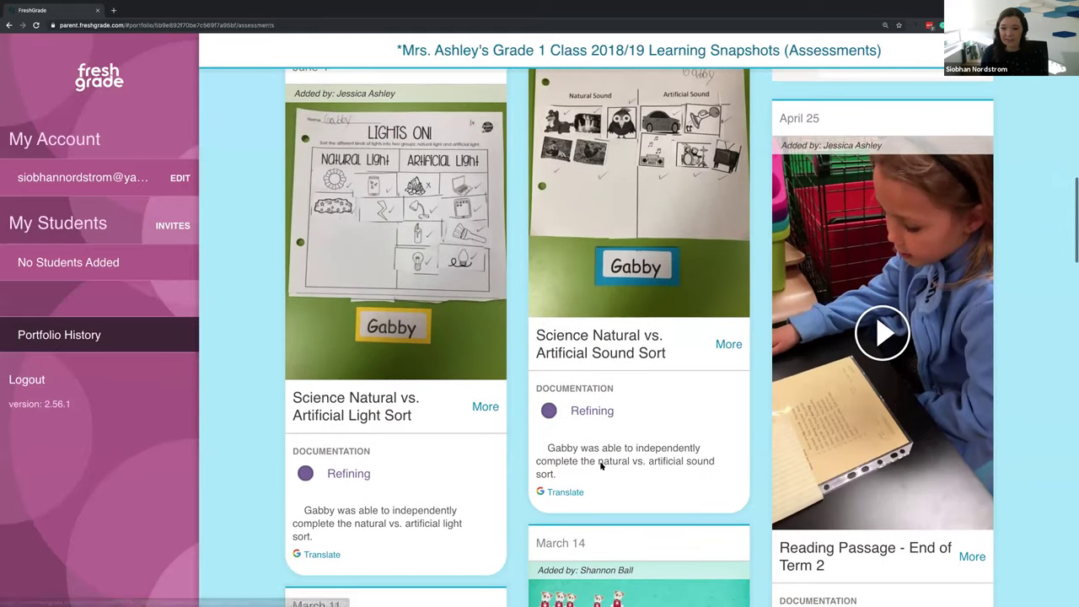
scroll(832, 470, down, 1)
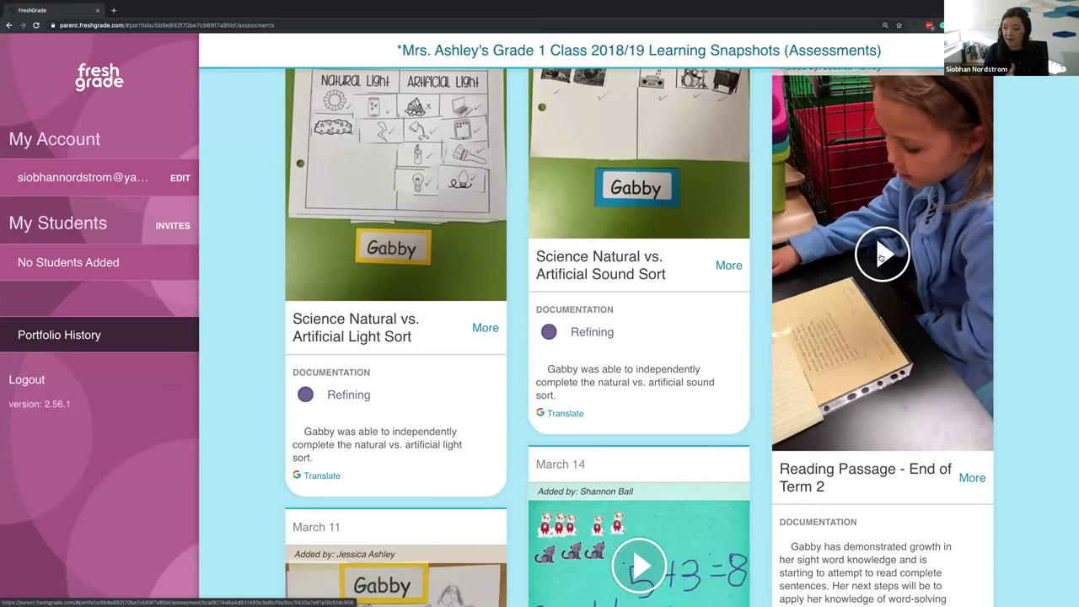
scroll(882, 257, down, 2)
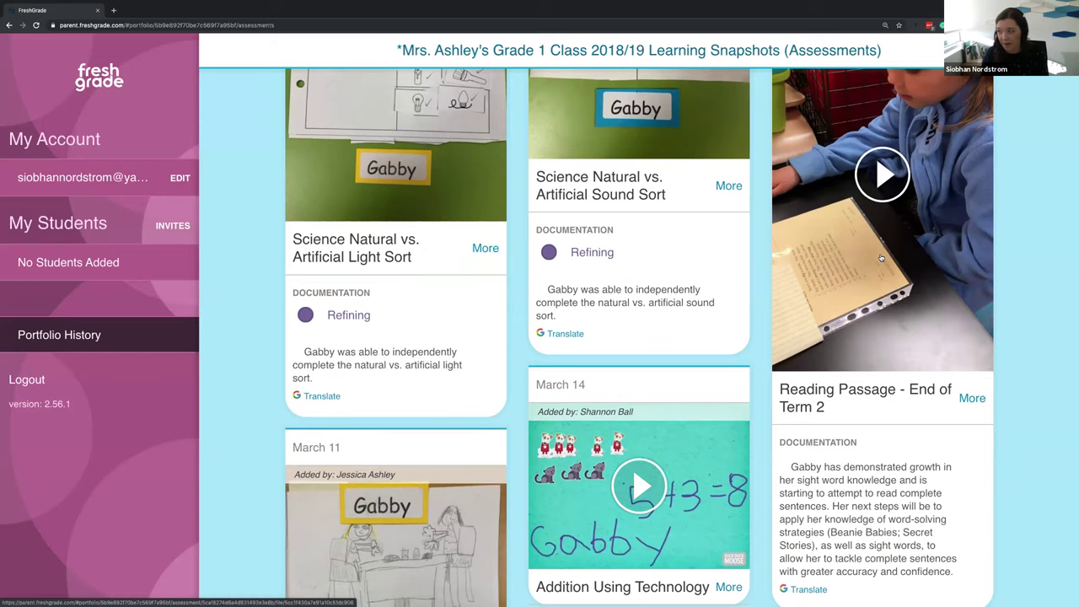
scroll(645, 324, down, 2)
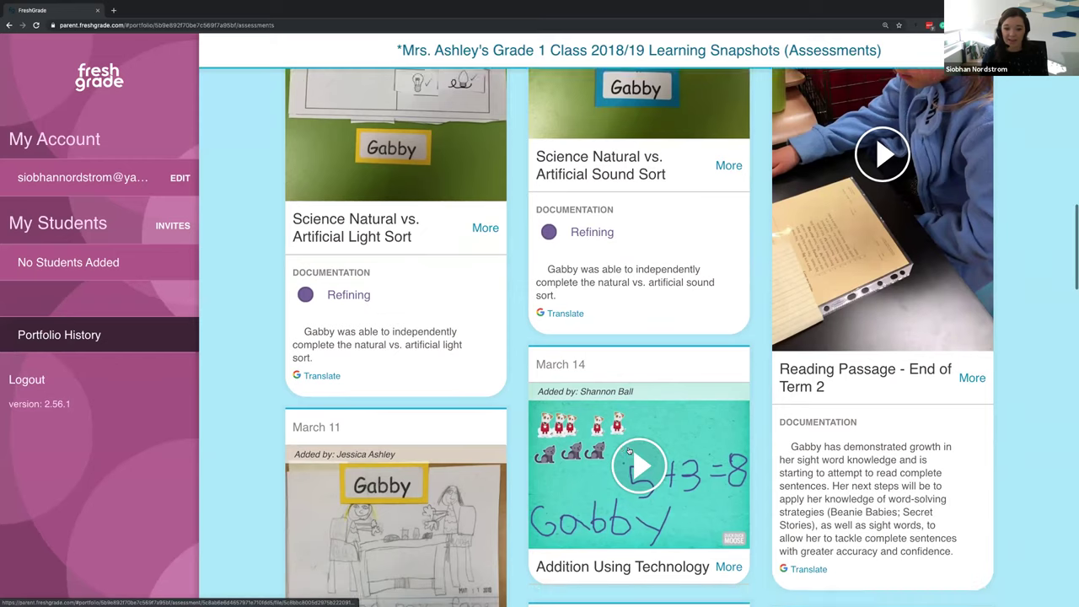
click(645, 325)
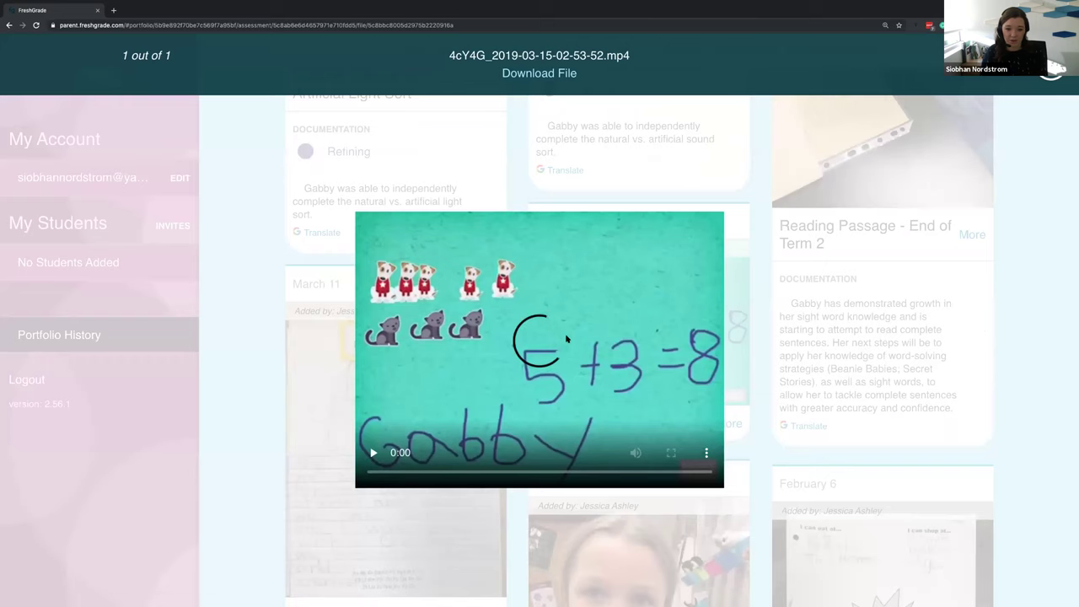
click(374, 454)
click(374, 454)
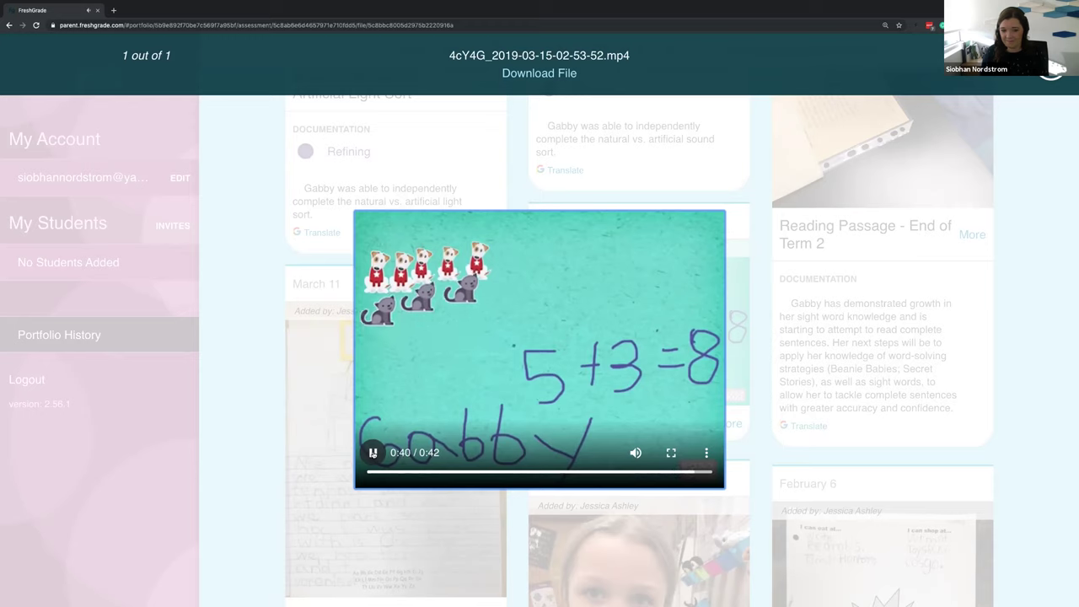
click(373, 453)
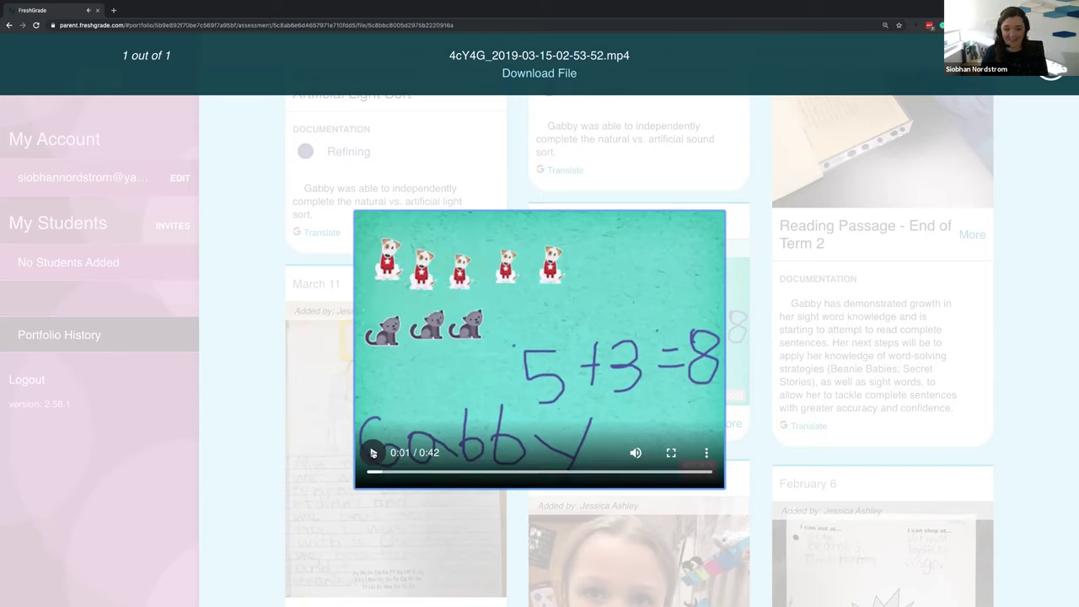
click(373, 453)
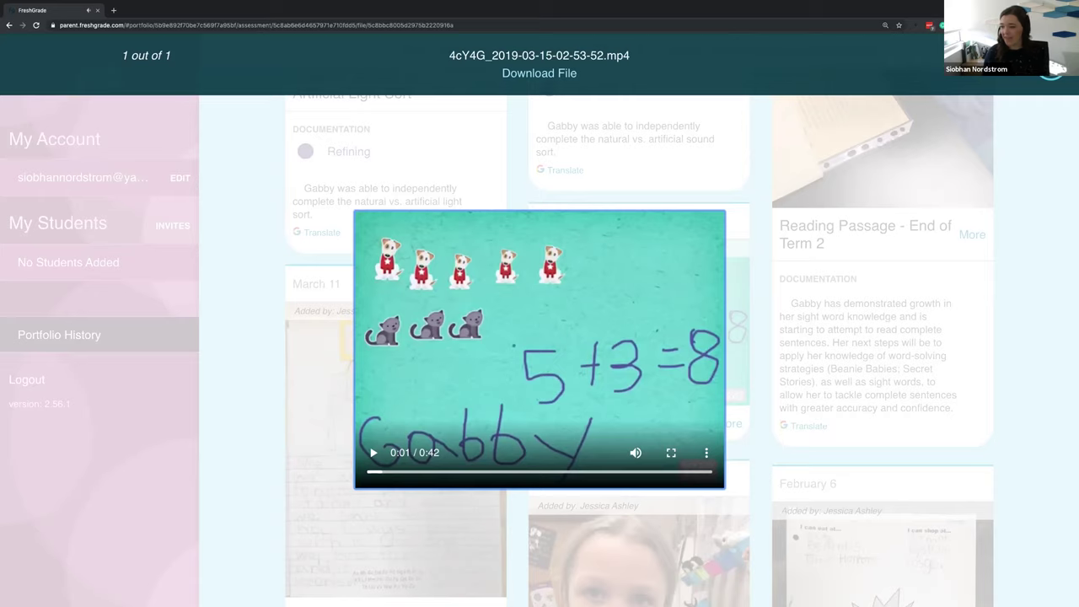
key(Escape)
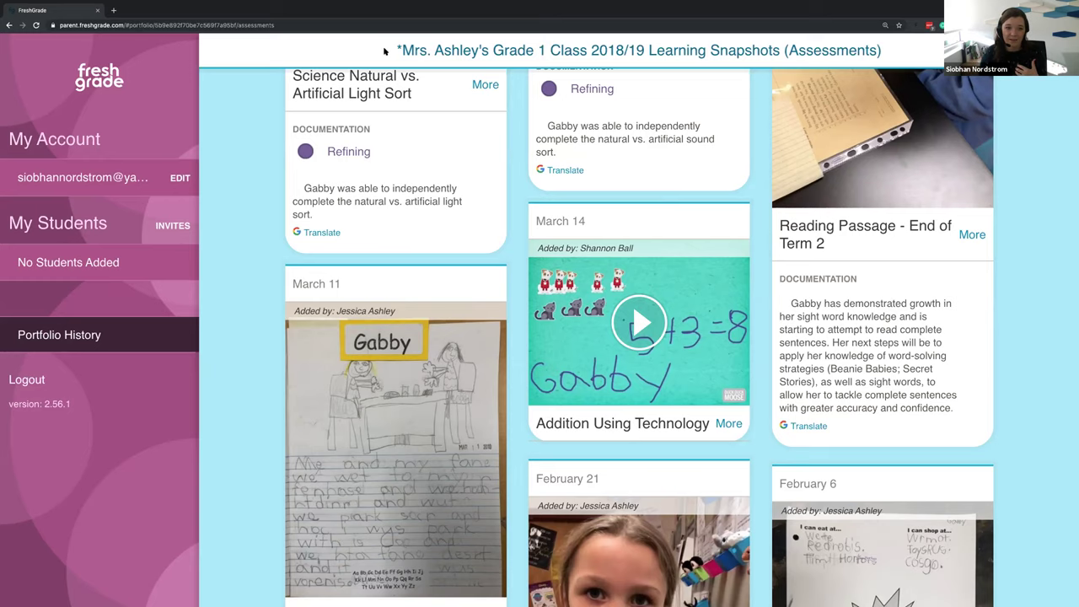
Switch to the full-screen Digital Portfolios presentation
key(ctrl+Up)
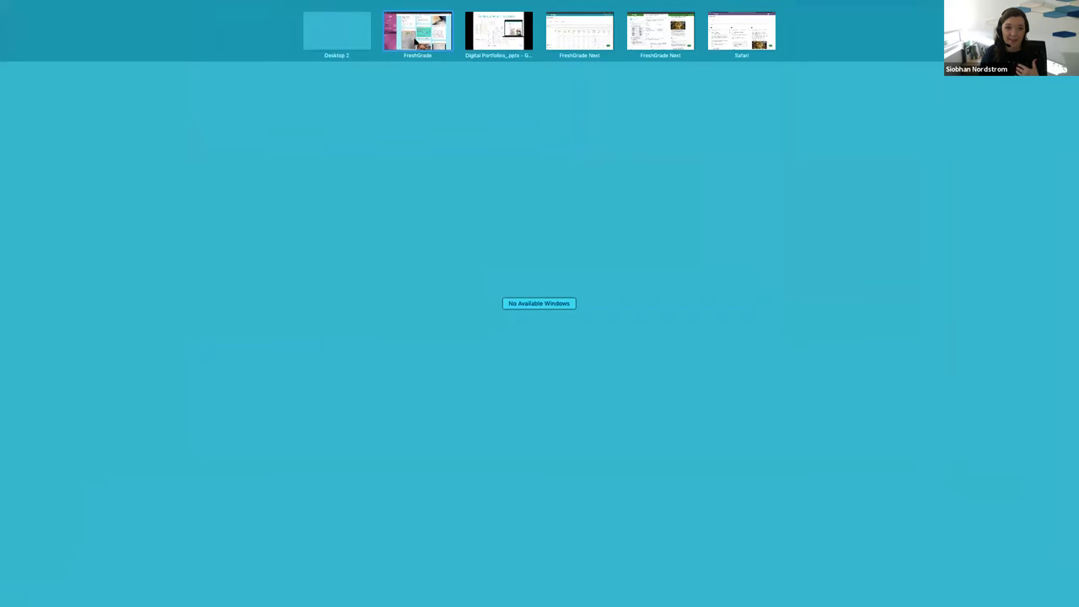
click(497, 35)
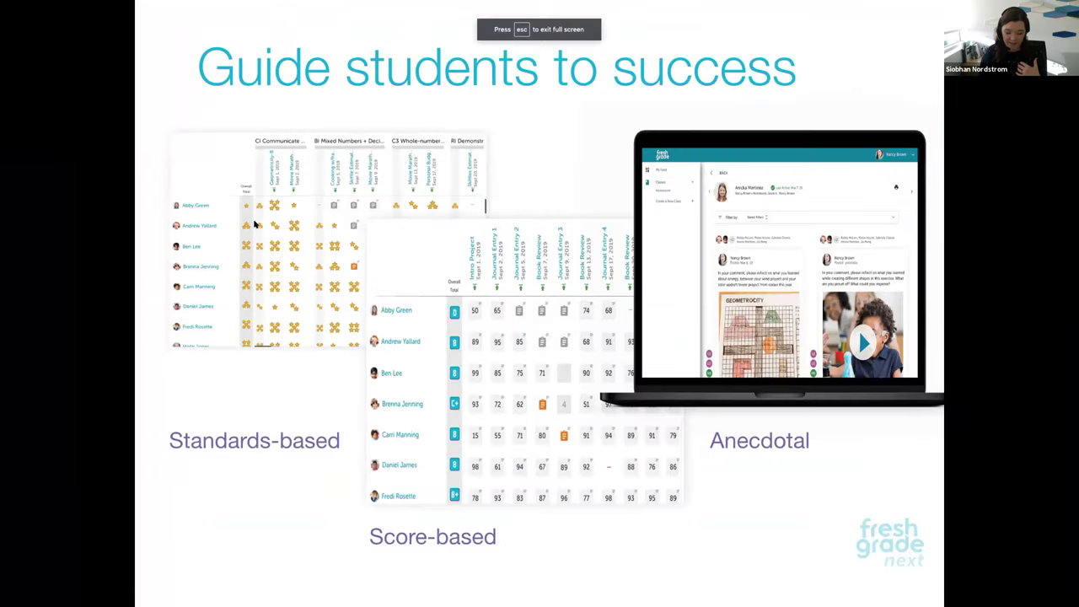